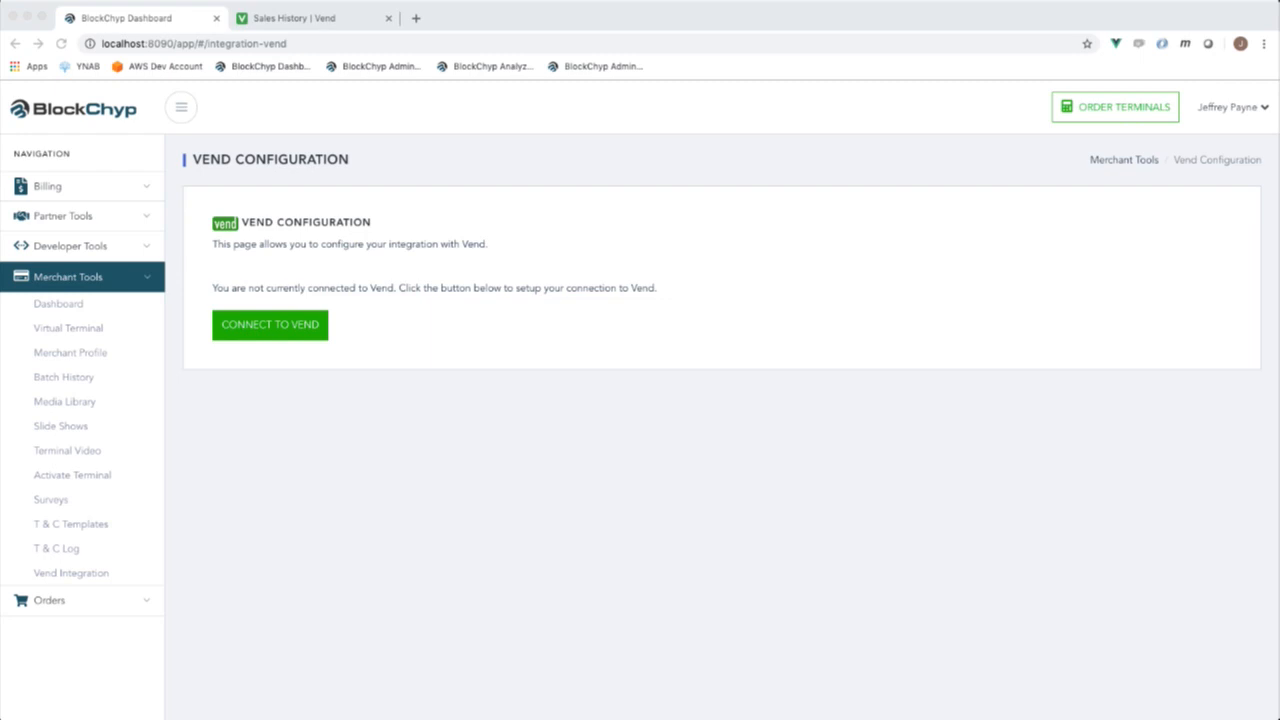
Switch to Vend and open the BlockChyp payment type in the setup to examine its gateway URL.
{"action": "left_click", "coordinate": [343, 20]}
{"action": "left_click", "coordinate": [32, 145]}
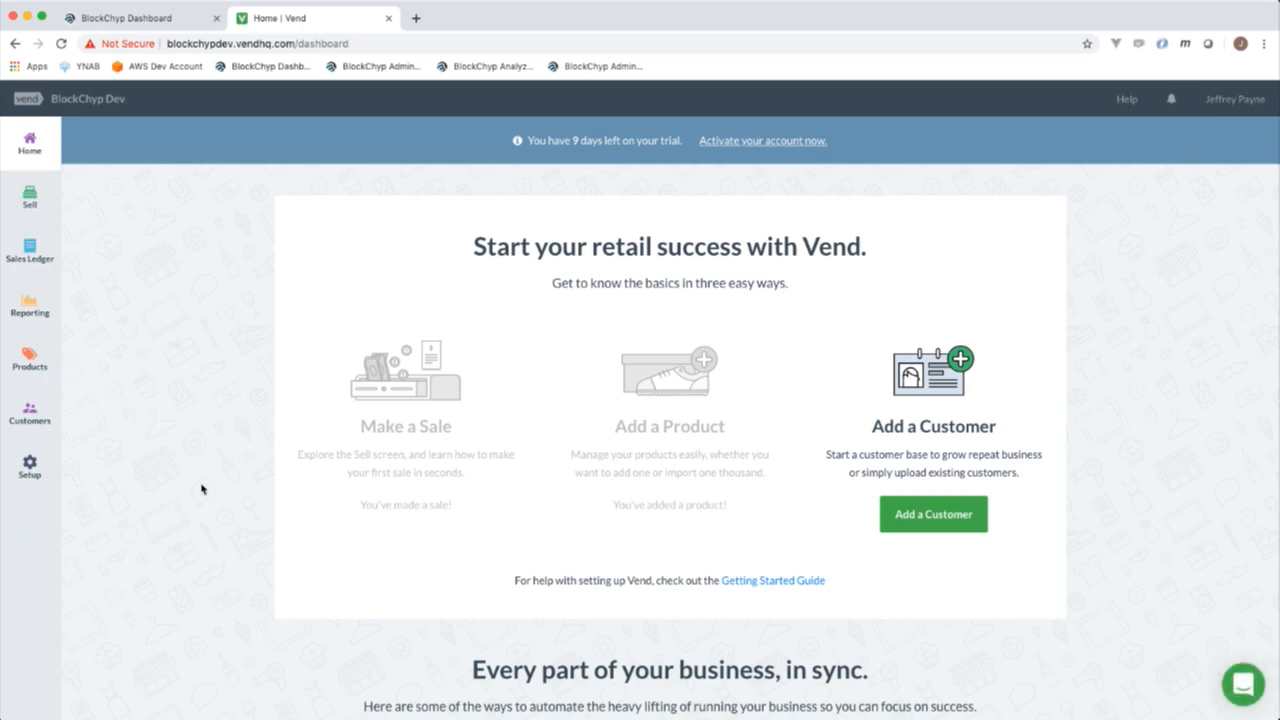
{"action": "left_click", "coordinate": [36, 468]}
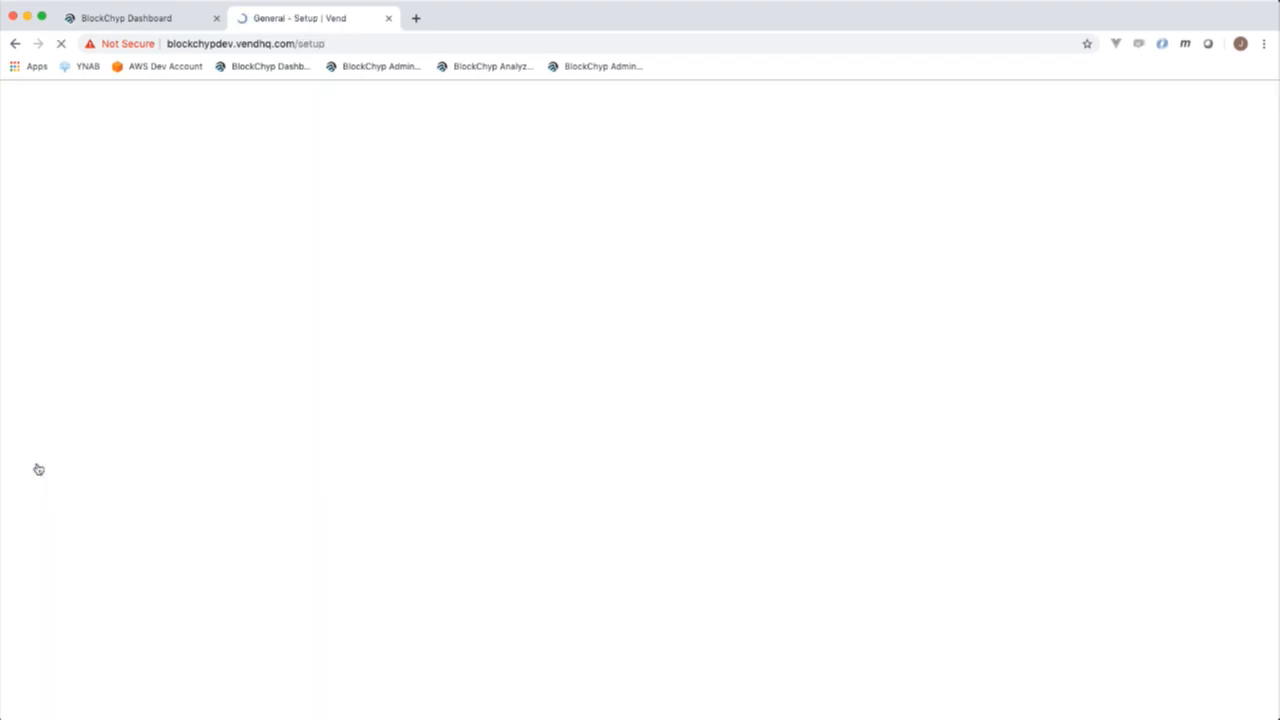
{"action": "left_click", "coordinate": [90, 272]}
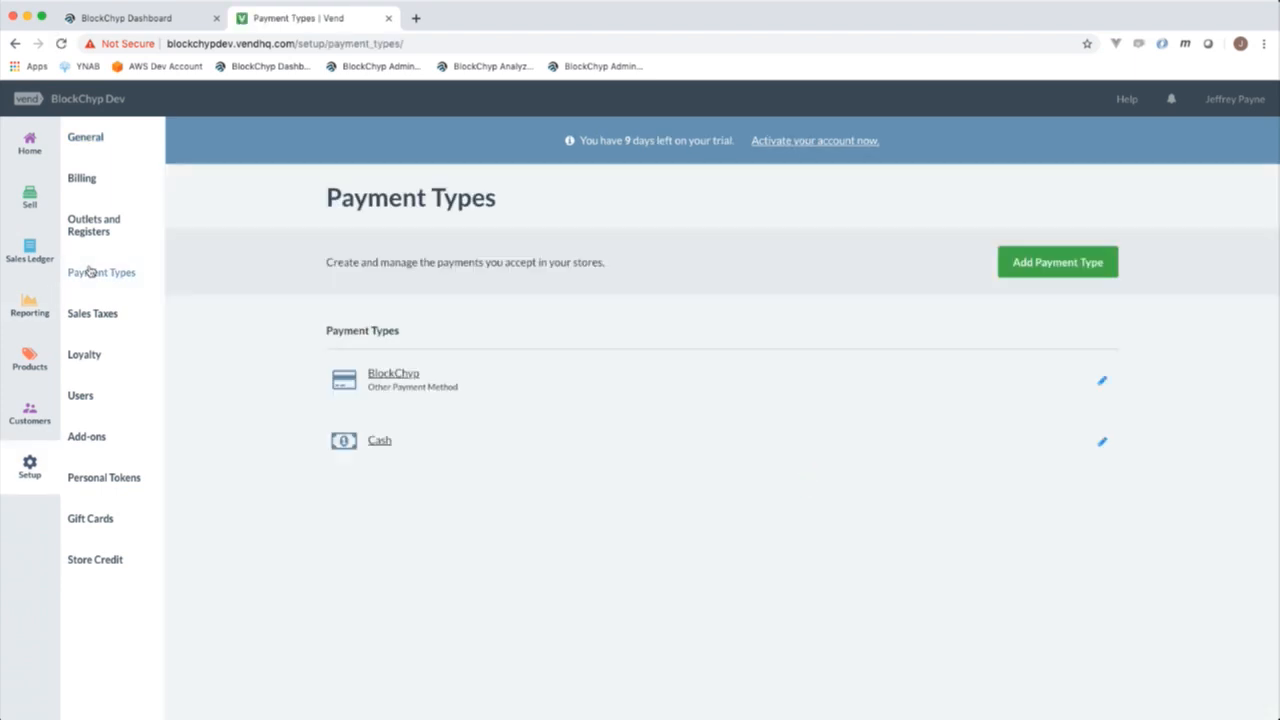
{"action": "left_click", "coordinate": [406, 374]}
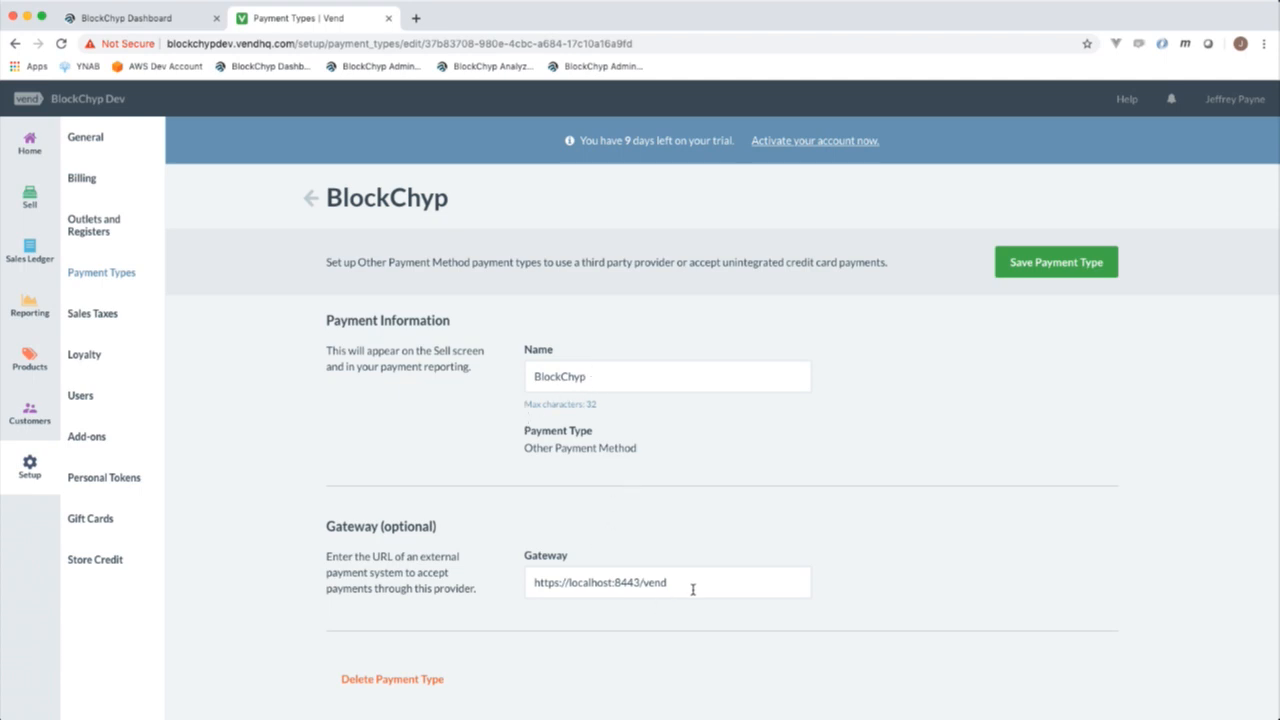
{"action": "left_click_drag", "start_coordinate": [692, 589], "coordinate": [520, 584]}
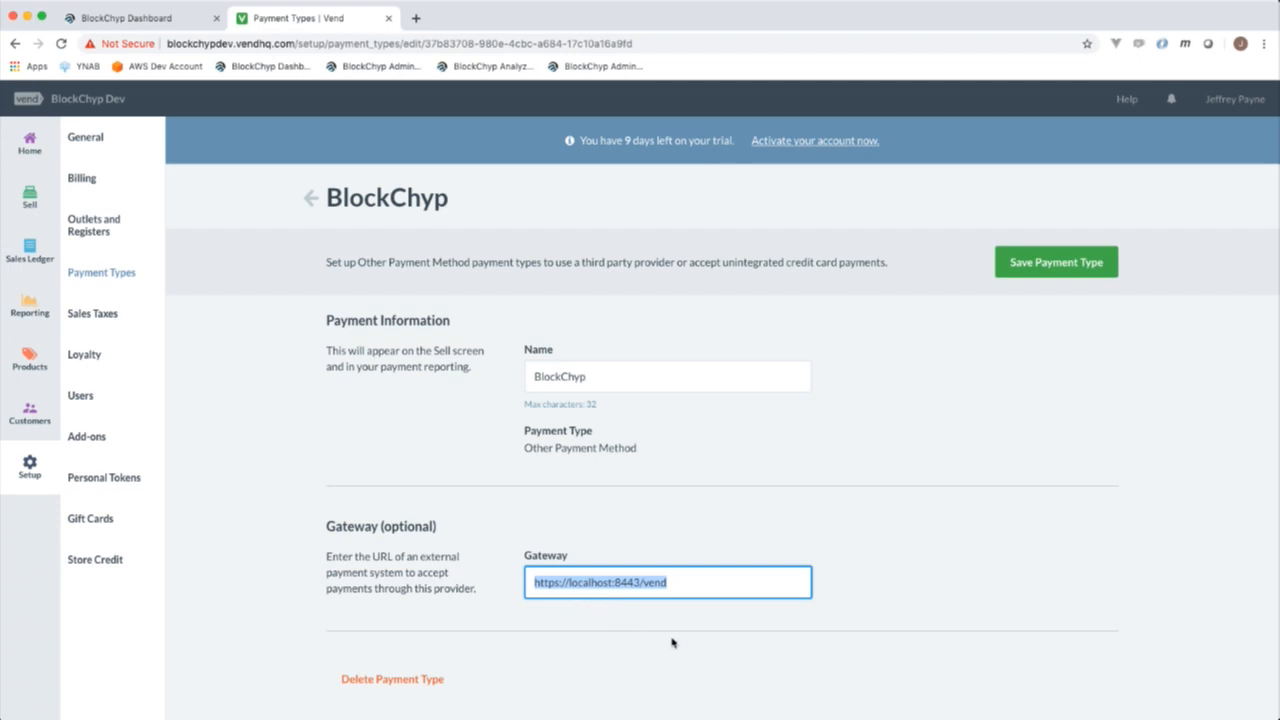
{"action": "left_click", "coordinate": [607, 591]}
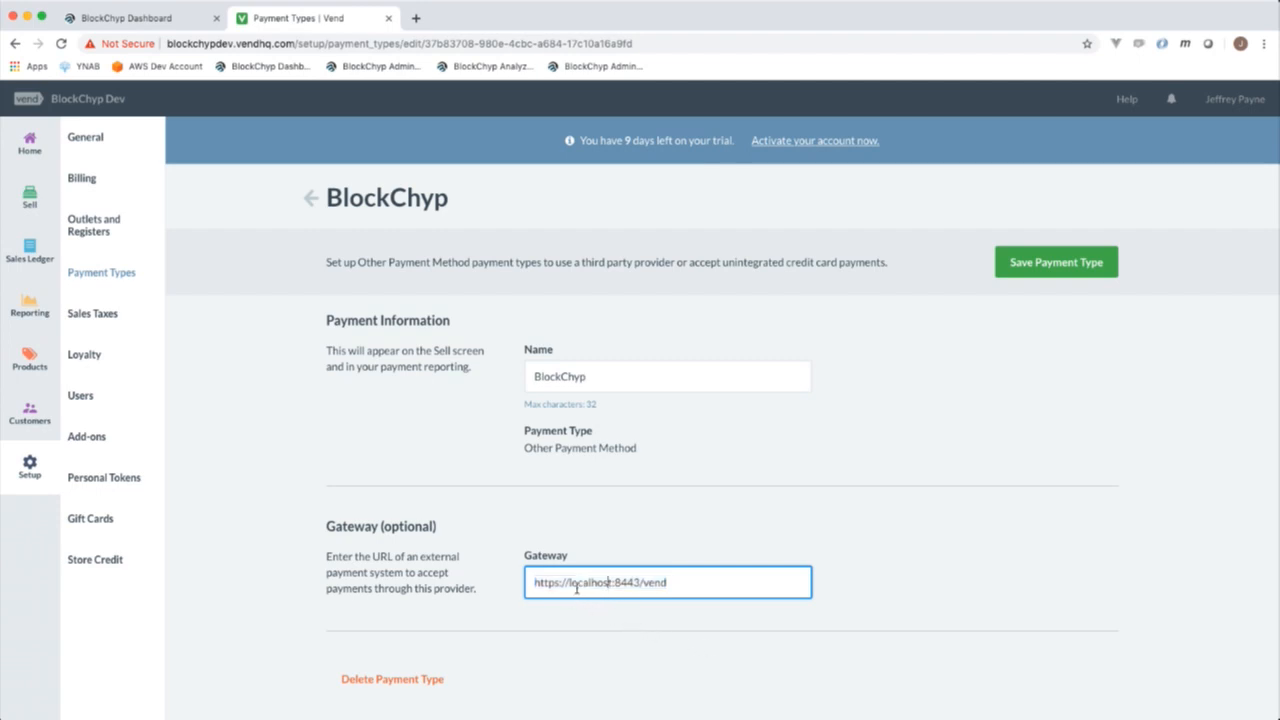
{"action": "left_click_drag", "start_coordinate": [569, 588], "coordinate": [638, 589]}
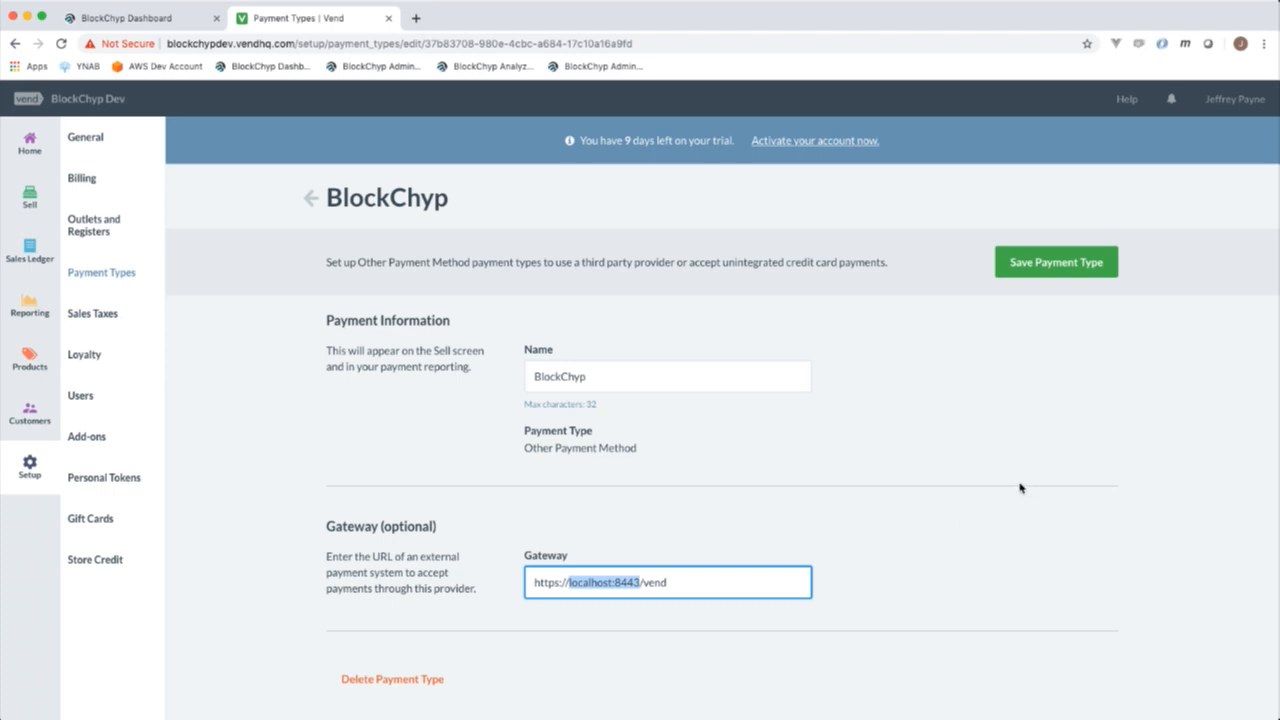
View Vend's outlets and registers, and check the test merchant's dashboard in BlockChyp.
{"action": "left_click", "coordinate": [87, 226]}
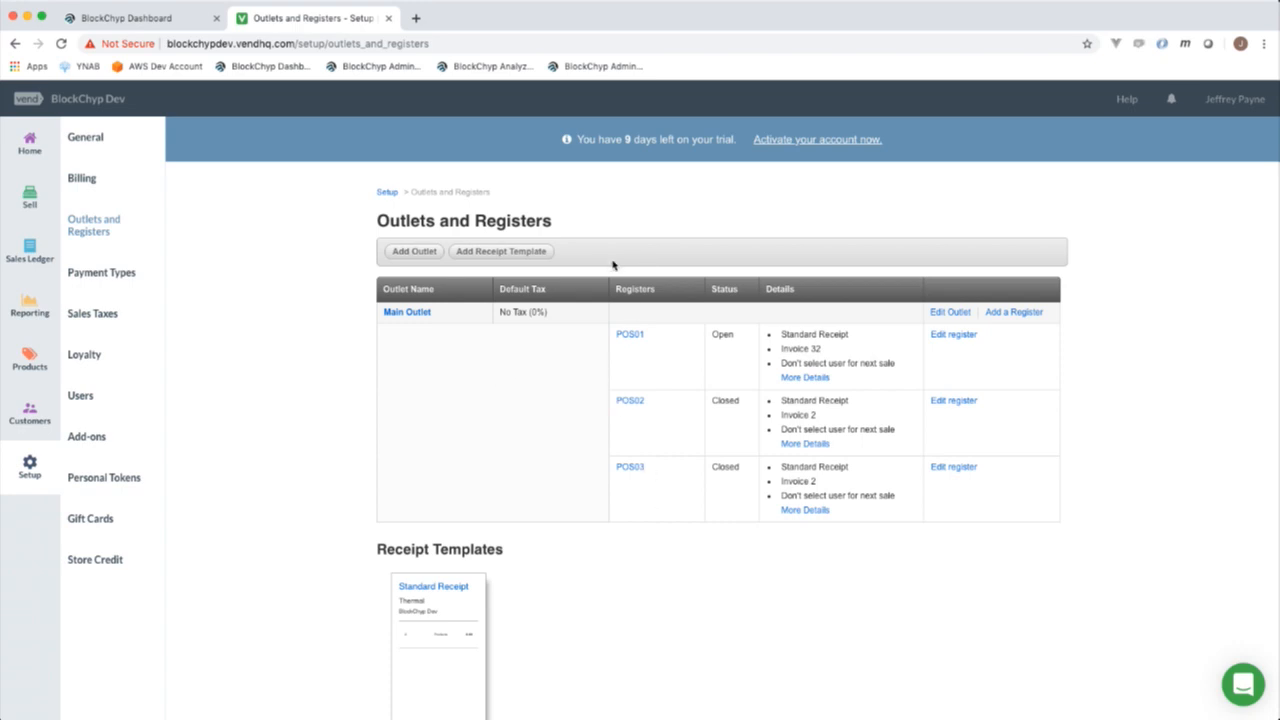
{"action": "left_click", "coordinate": [166, 17]}
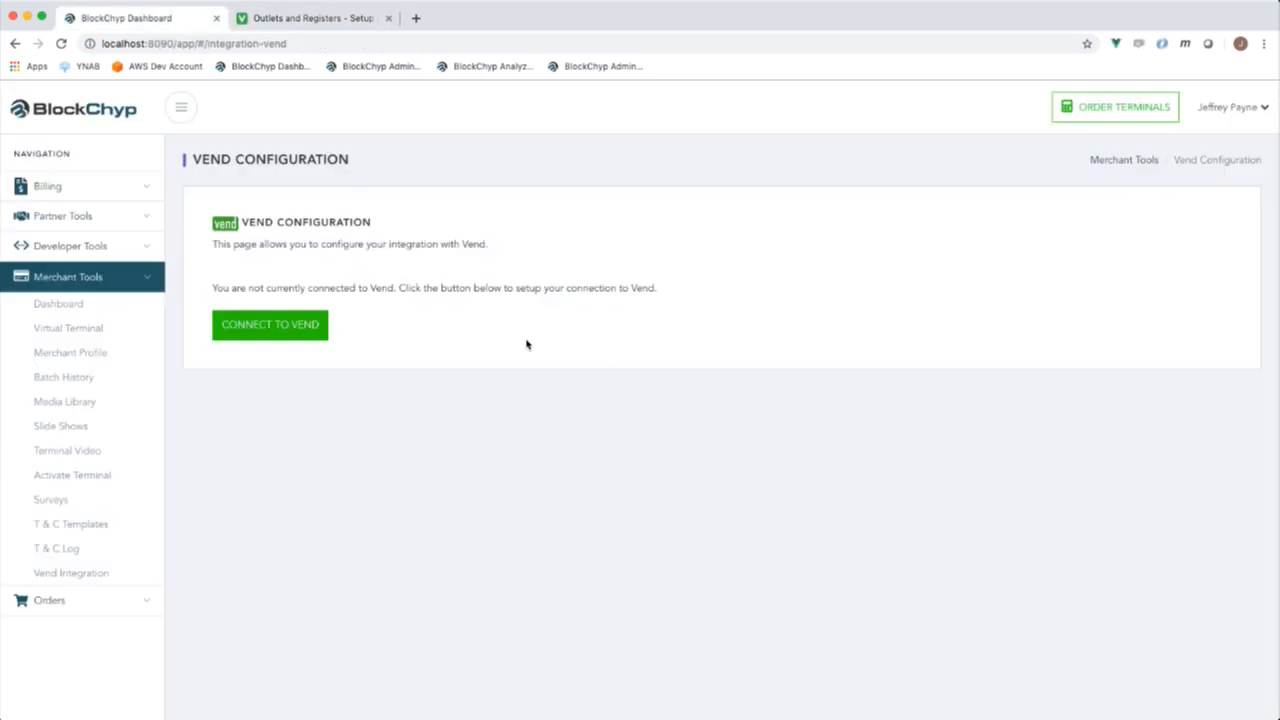
{"action": "left_click", "coordinate": [87, 306]}
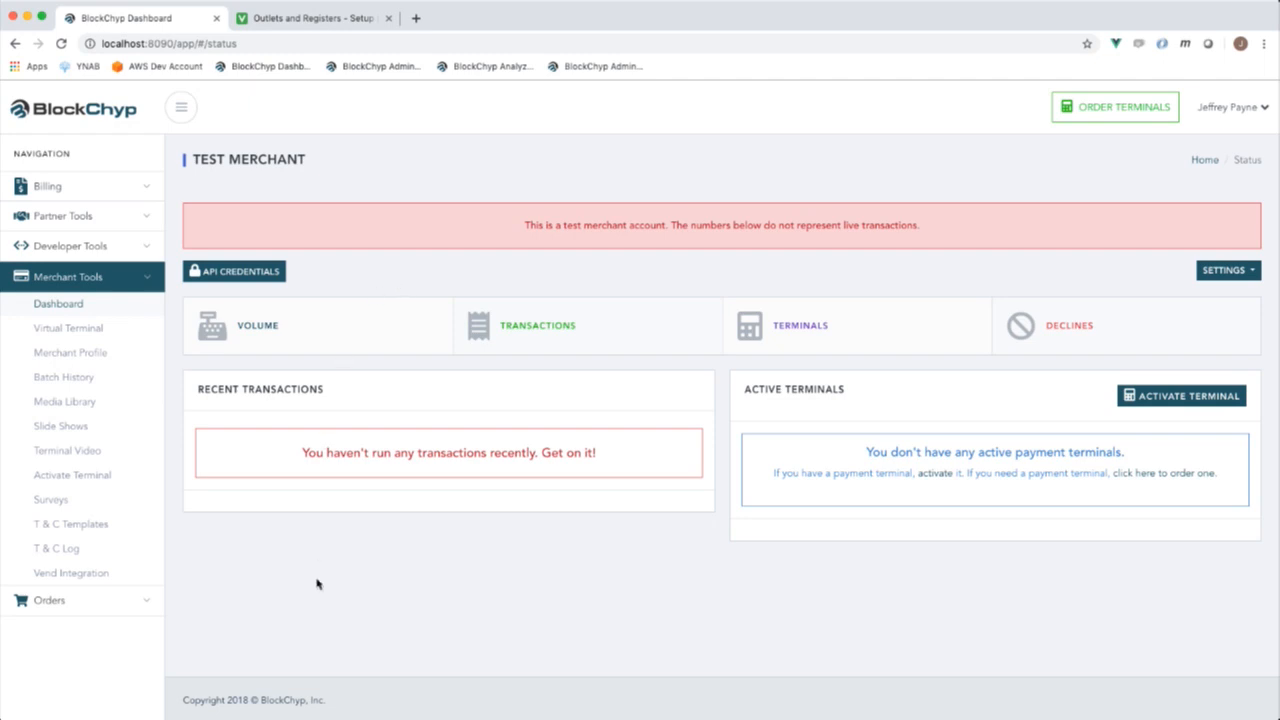
Connect BlockChyp to the blockchypdev Vend store through Vend Integration and allow BlockChyp Local to access the account.
{"action": "left_click", "coordinate": [73, 575]}
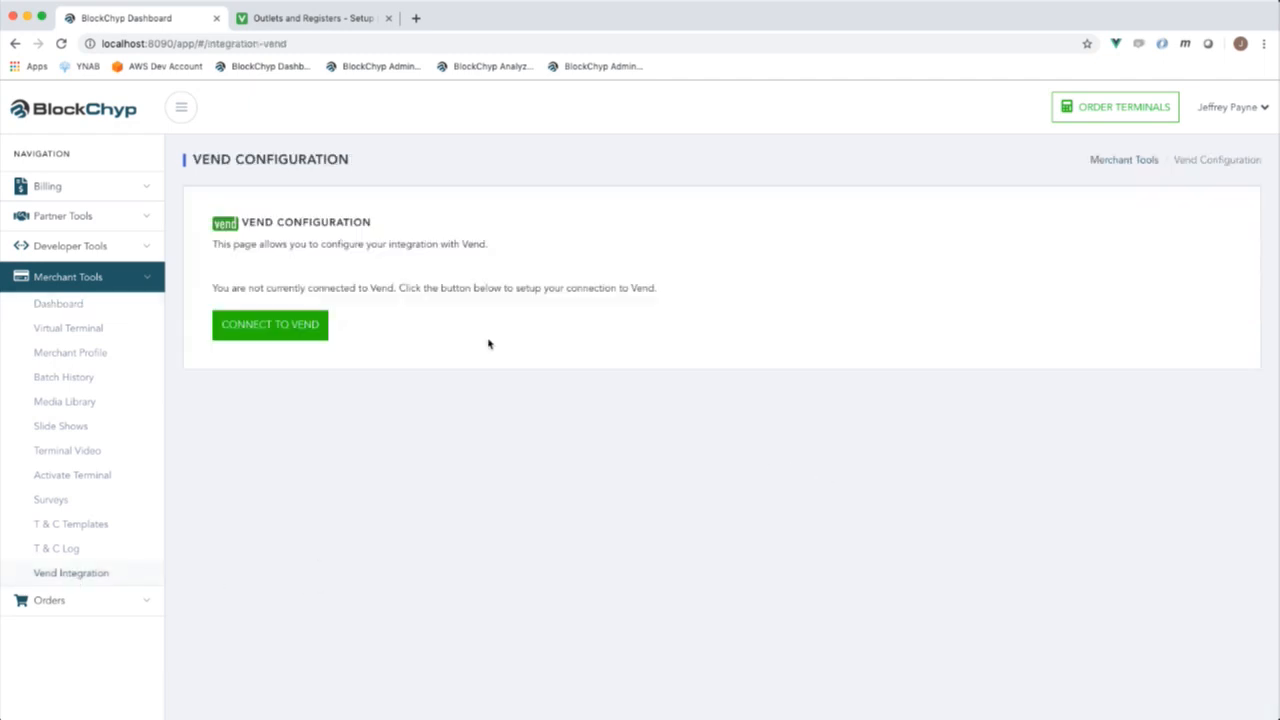
{"action": "left_click", "coordinate": [296, 330]}
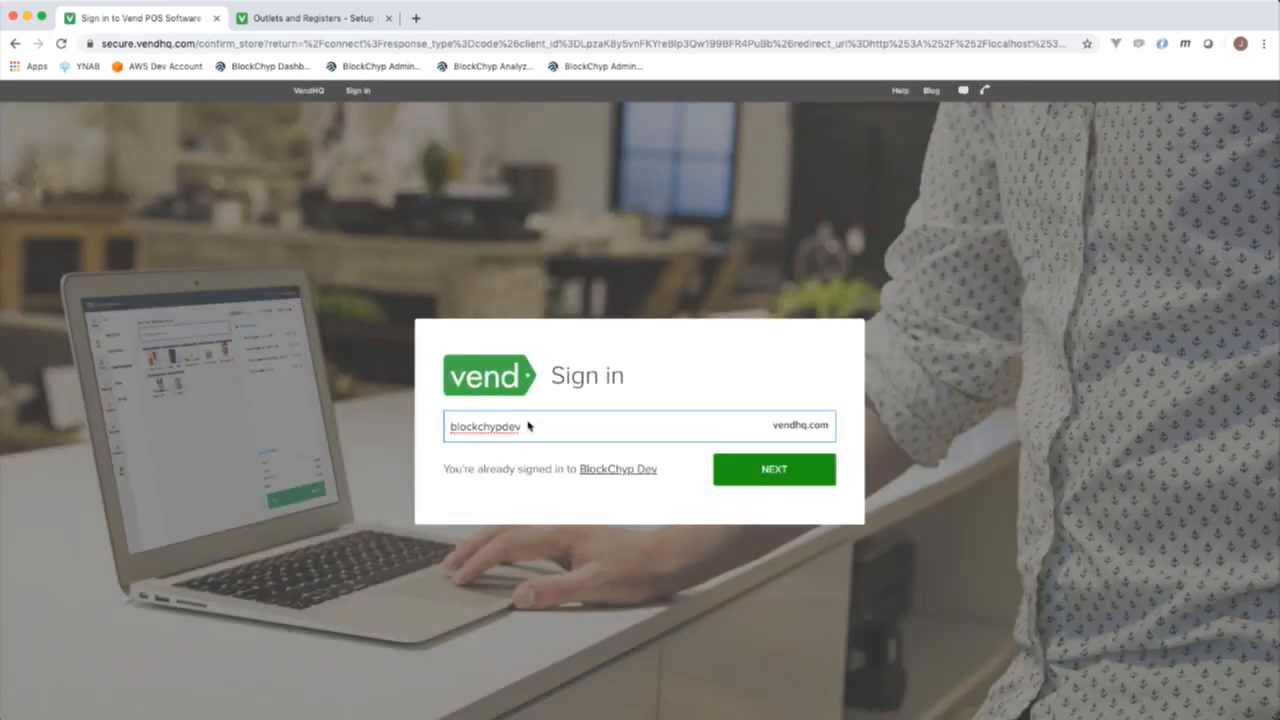
{"action": "left_click", "coordinate": [772, 470]}
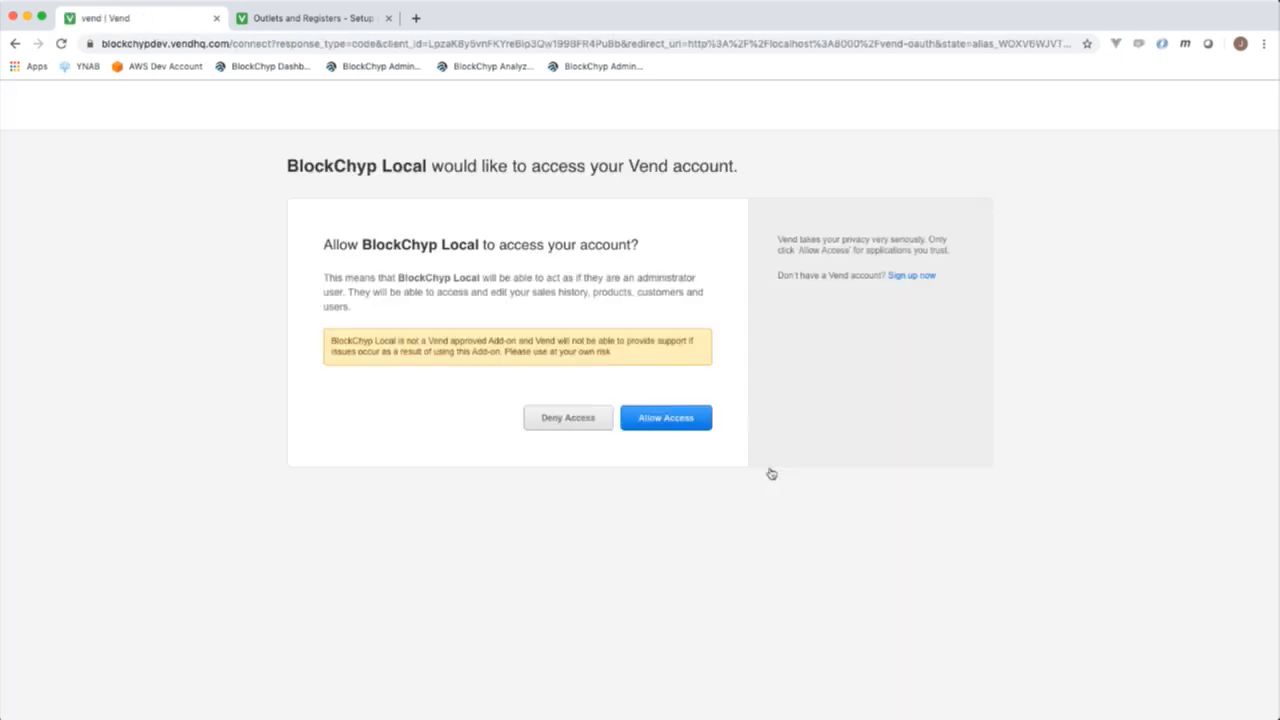
{"action": "left_click", "coordinate": [669, 422]}
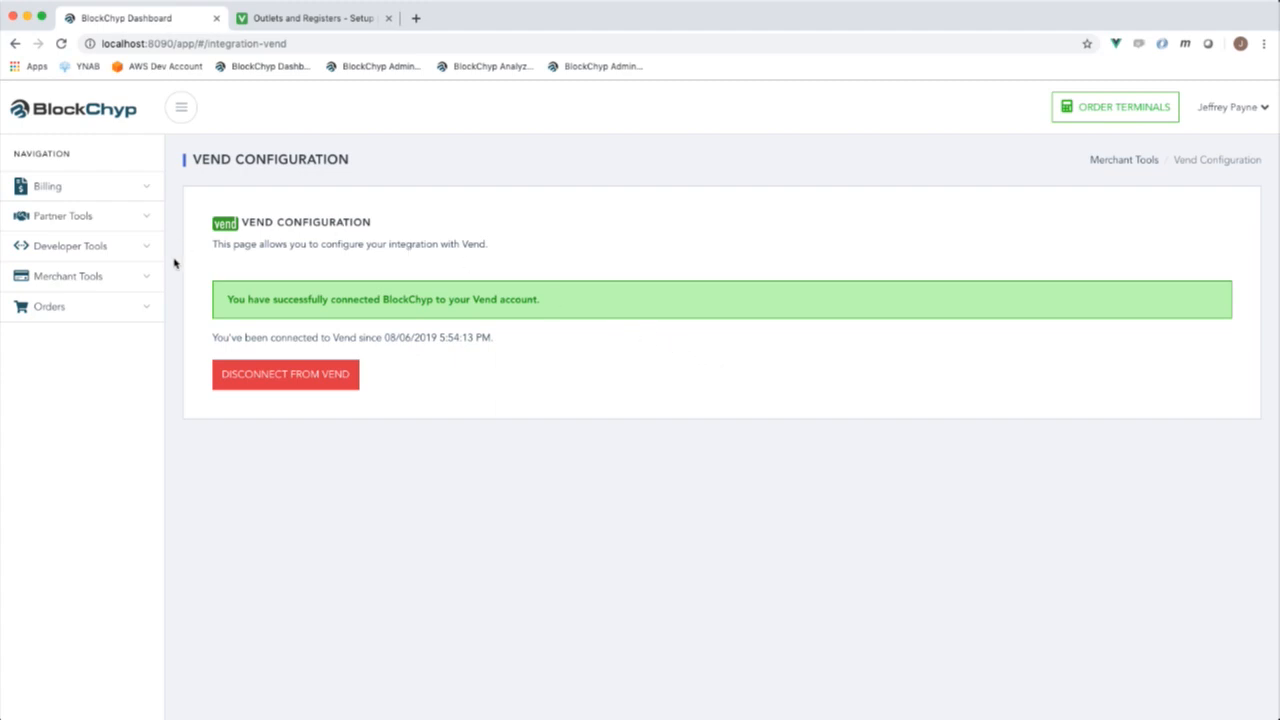
Activate a payment terminal for Vend register POS01 using the terminal's activation code, and check it among the active terminals.
{"action": "left_click", "coordinate": [100, 281]}
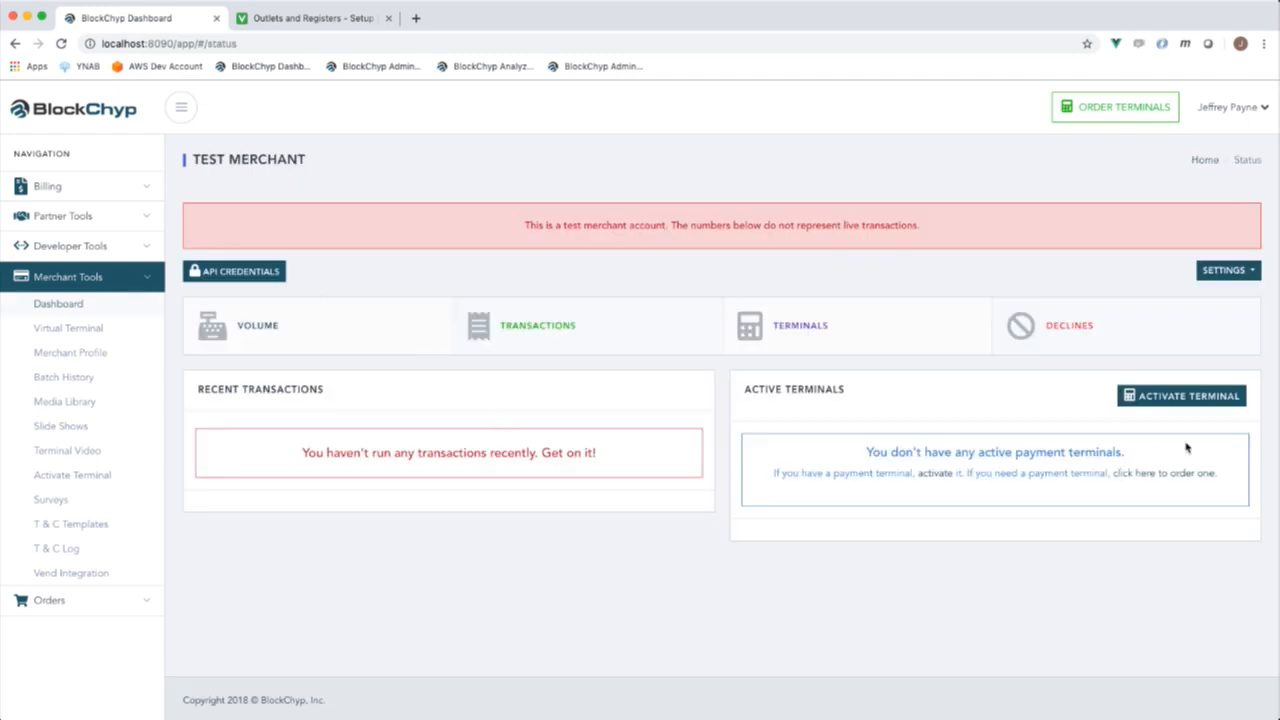
{"action": "left_click", "coordinate": [1165, 395]}
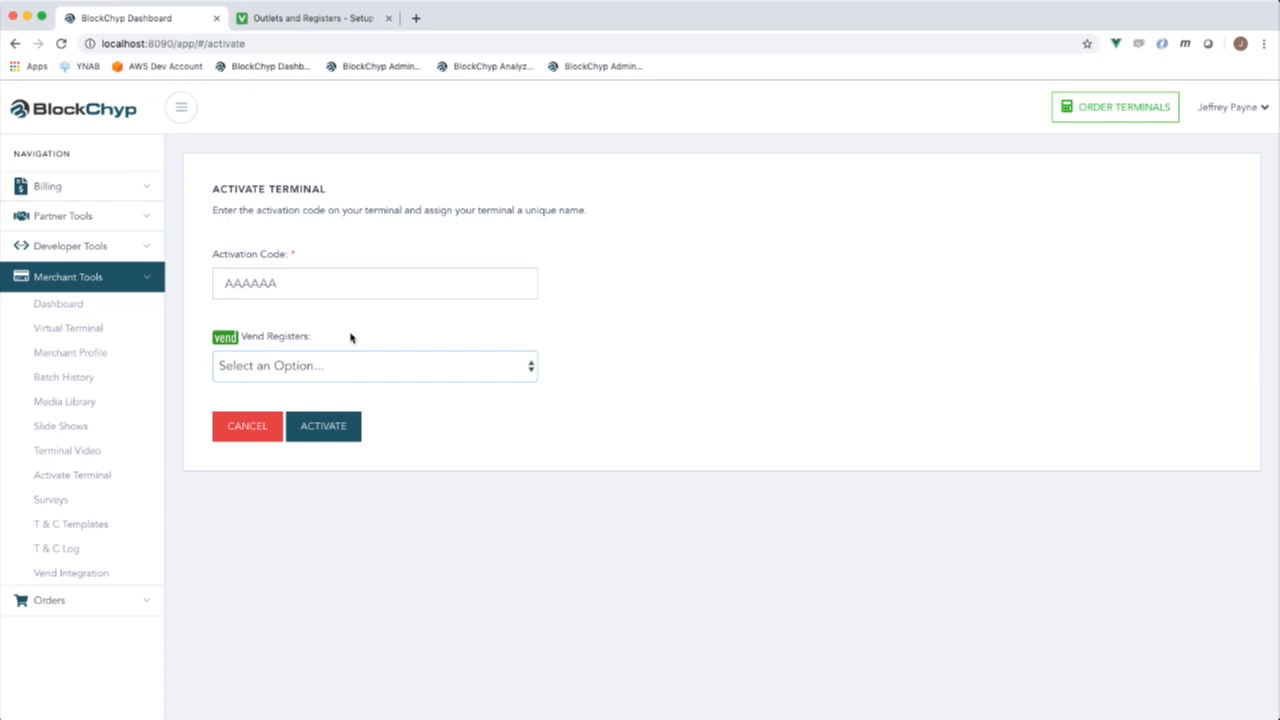
{"action": "left_click", "coordinate": [294, 383]}
{"action": "left_click", "coordinate": [314, 287]}
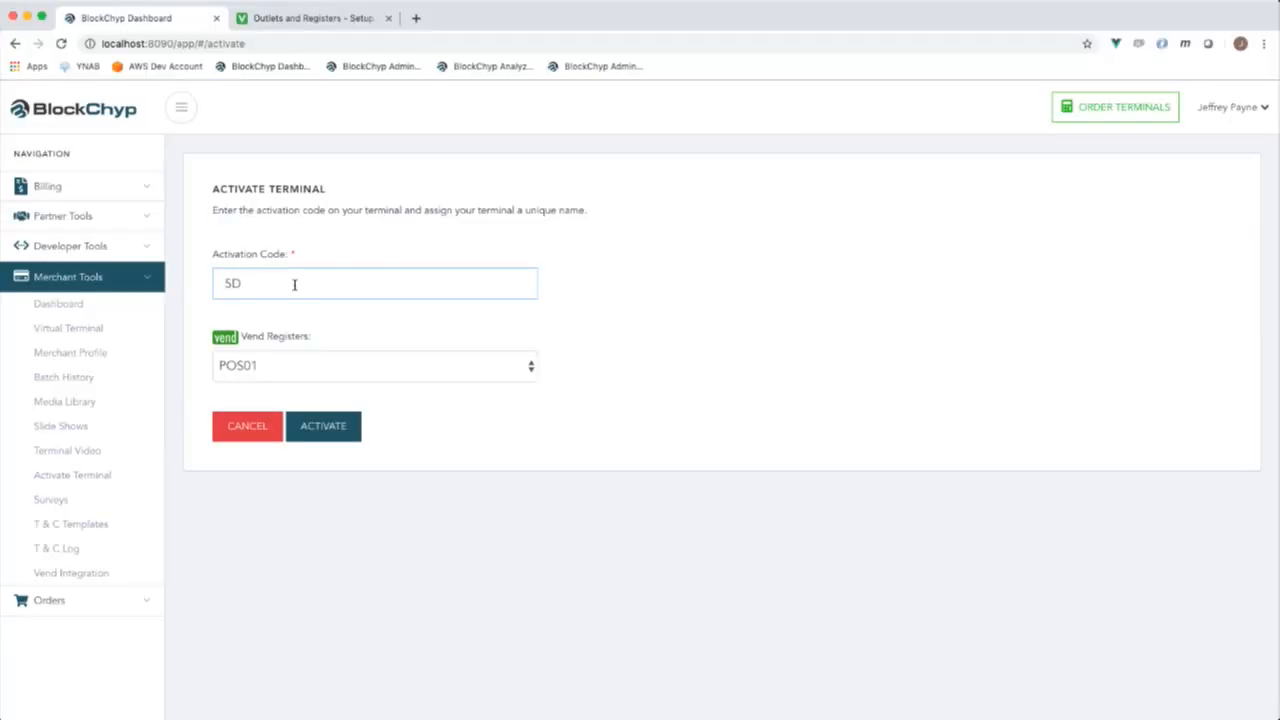
{"action": "type", "text": "MGM6"}
{"action": "left_click", "coordinate": [328, 430]}
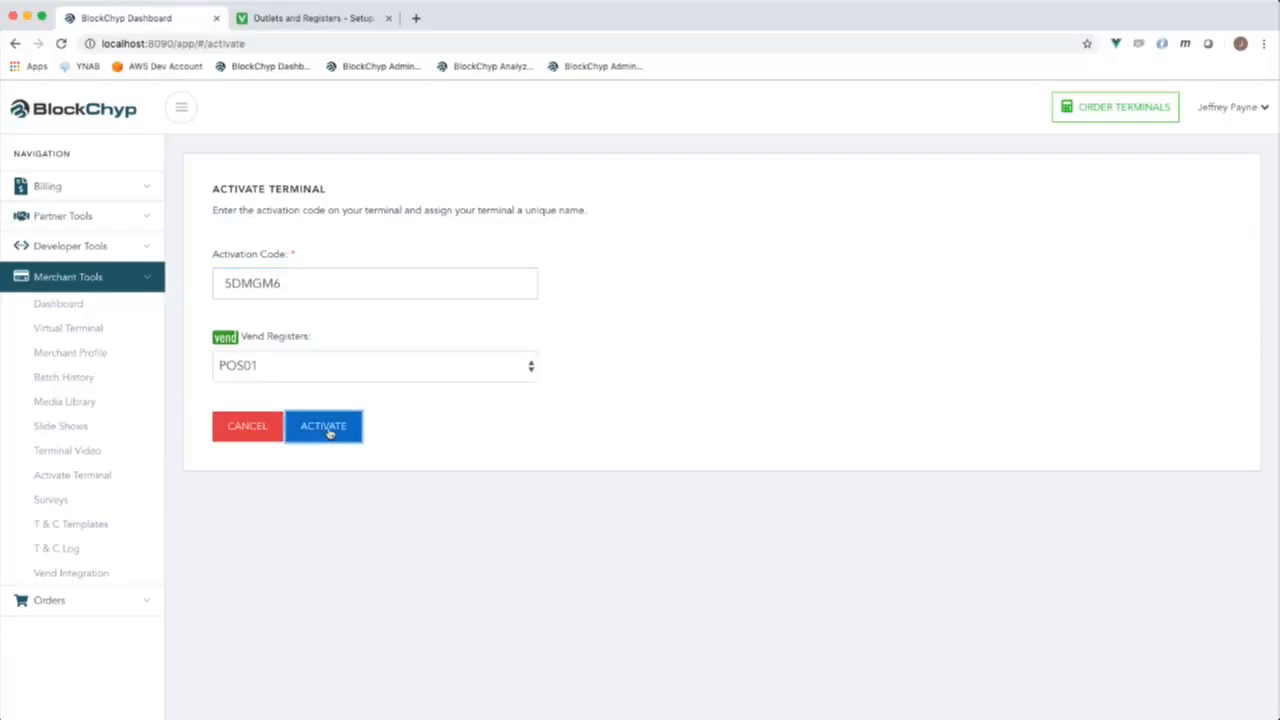
{"action": "left_click", "coordinate": [652, 440]}
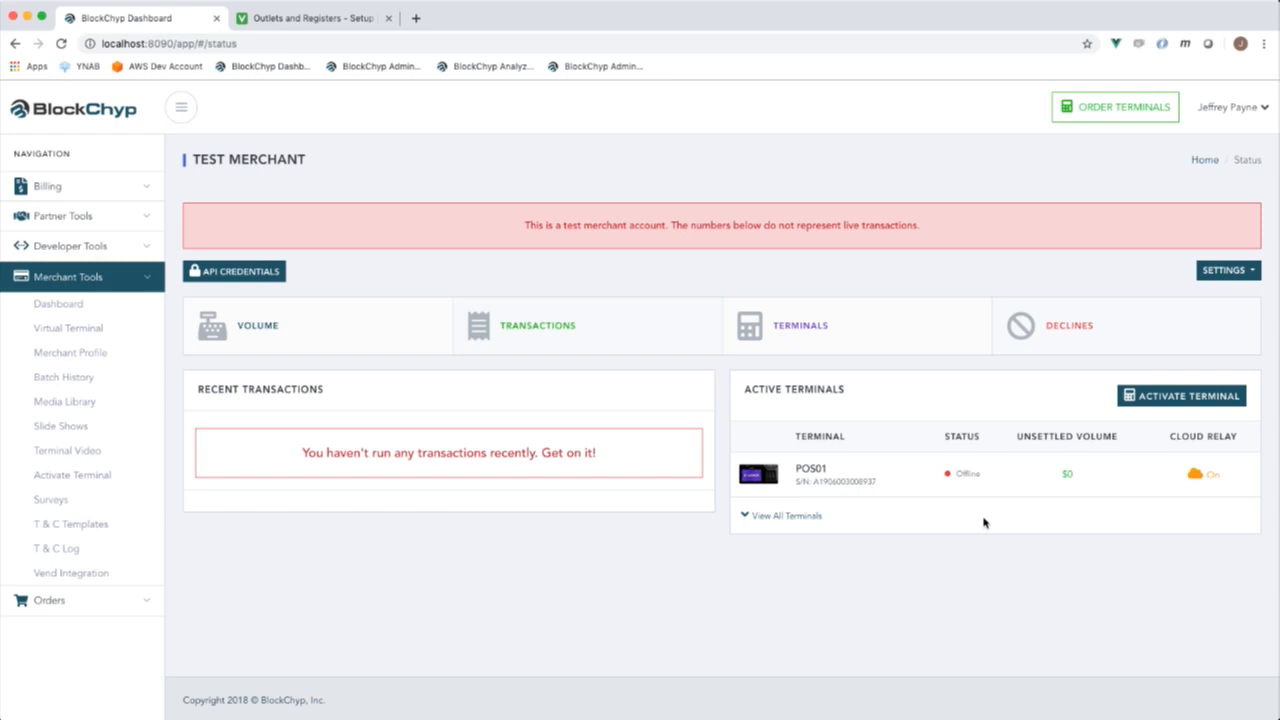
{"action": "left_click", "coordinate": [808, 468]}
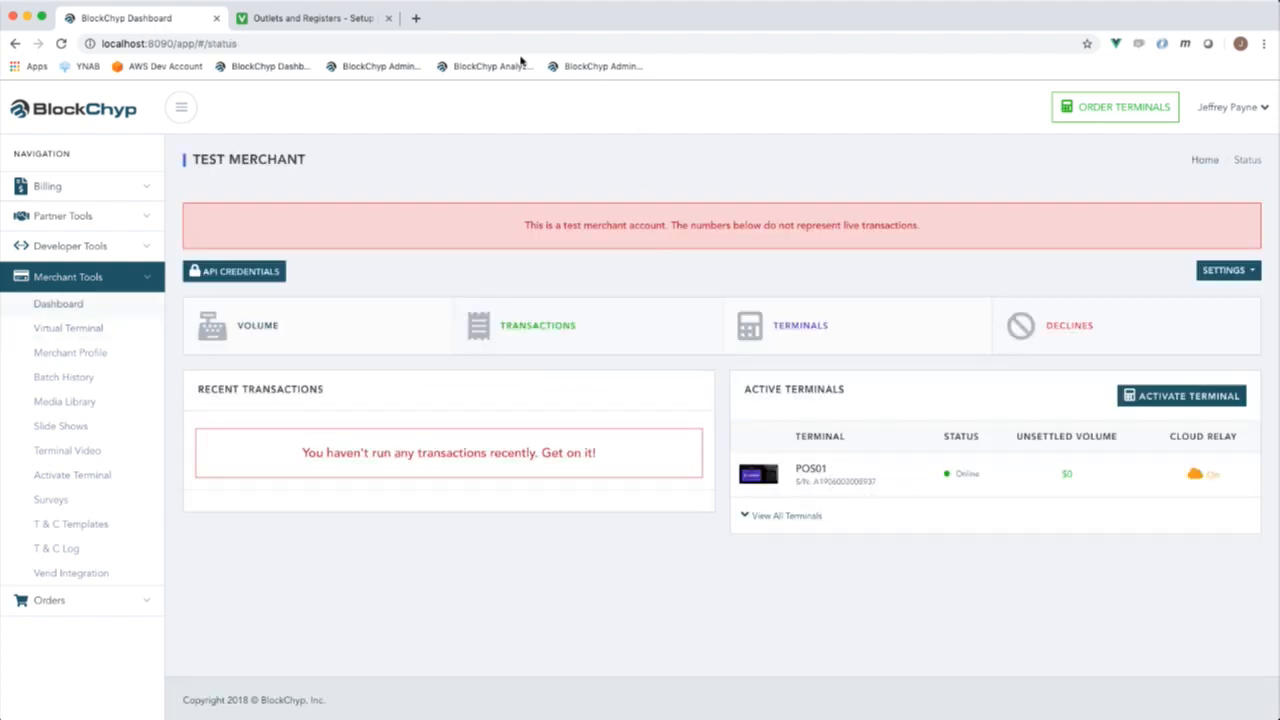
Switch to Vend and open the sell screen.
{"action": "left_click", "coordinate": [315, 19]}
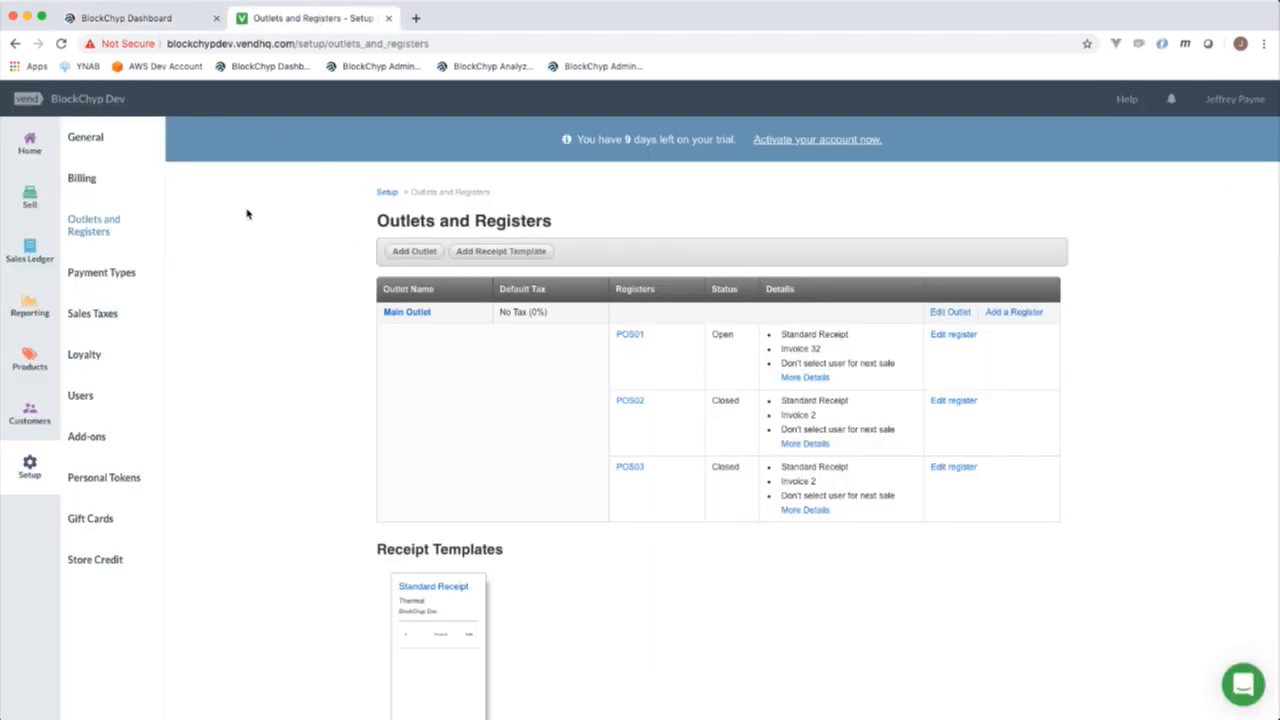
{"action": "left_click", "coordinate": [33, 203]}
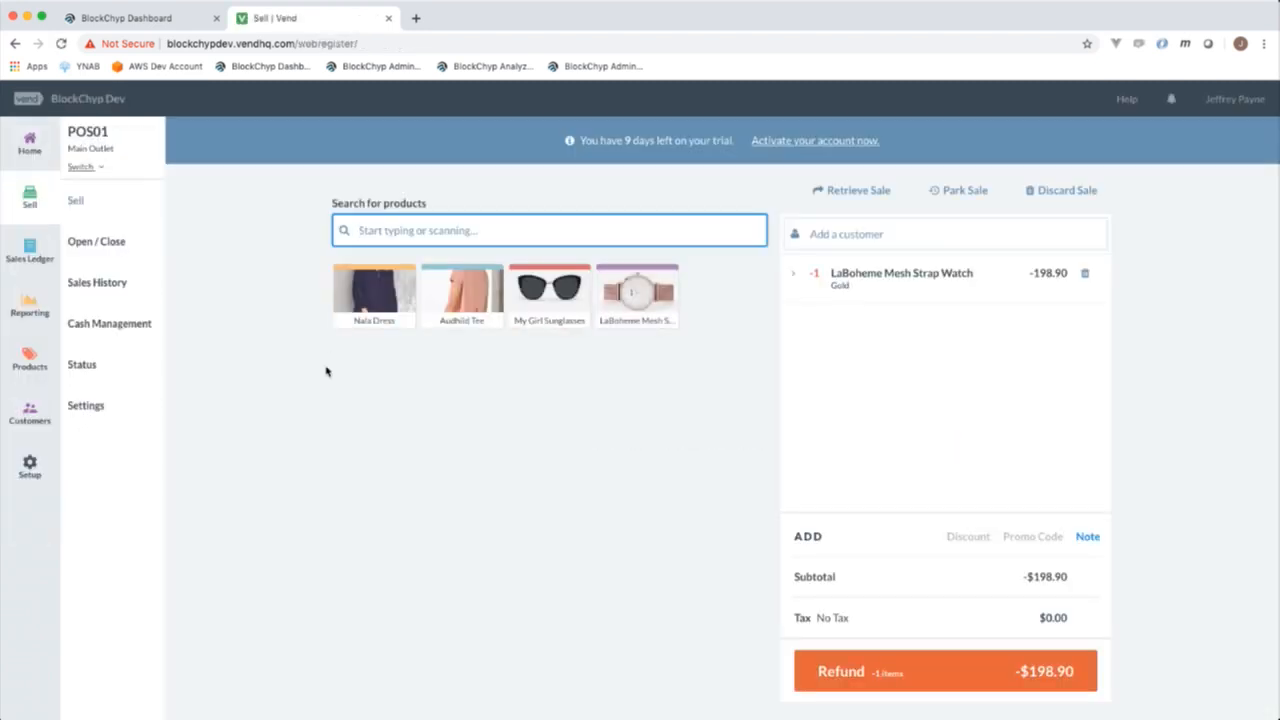
{"action": "left_click", "coordinate": [460, 294]}
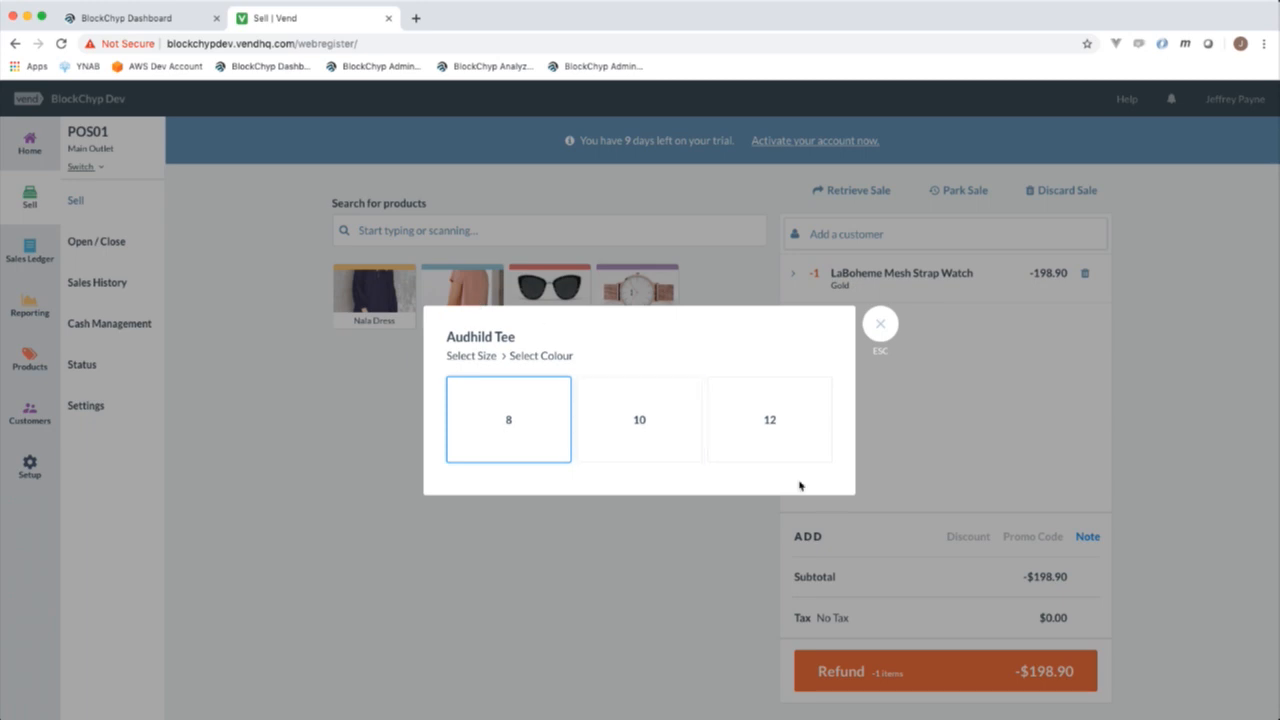
{"action": "left_click", "coordinate": [643, 423]}
{"action": "left_click", "coordinate": [922, 323]}
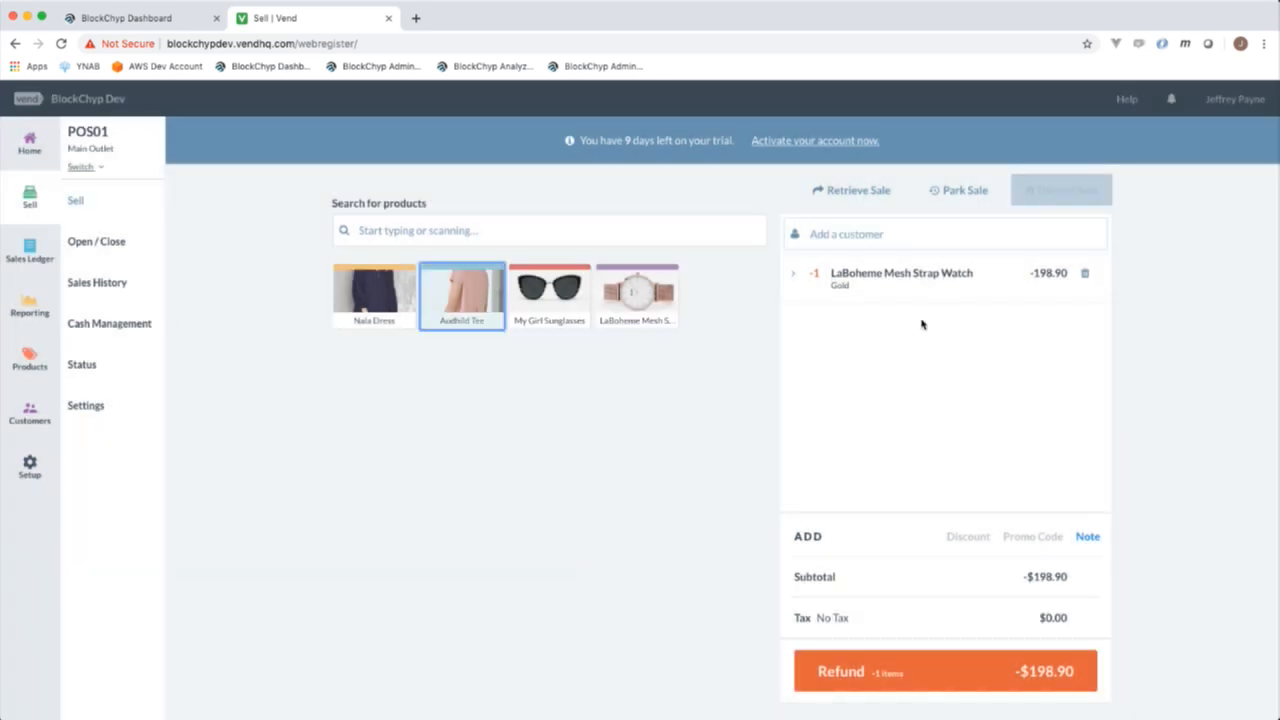
Discard the pending watch refund, and sell one My Girl Sunglasses for the full amount with the BlockChyp payment type.
{"action": "left_click", "coordinate": [1062, 190]}
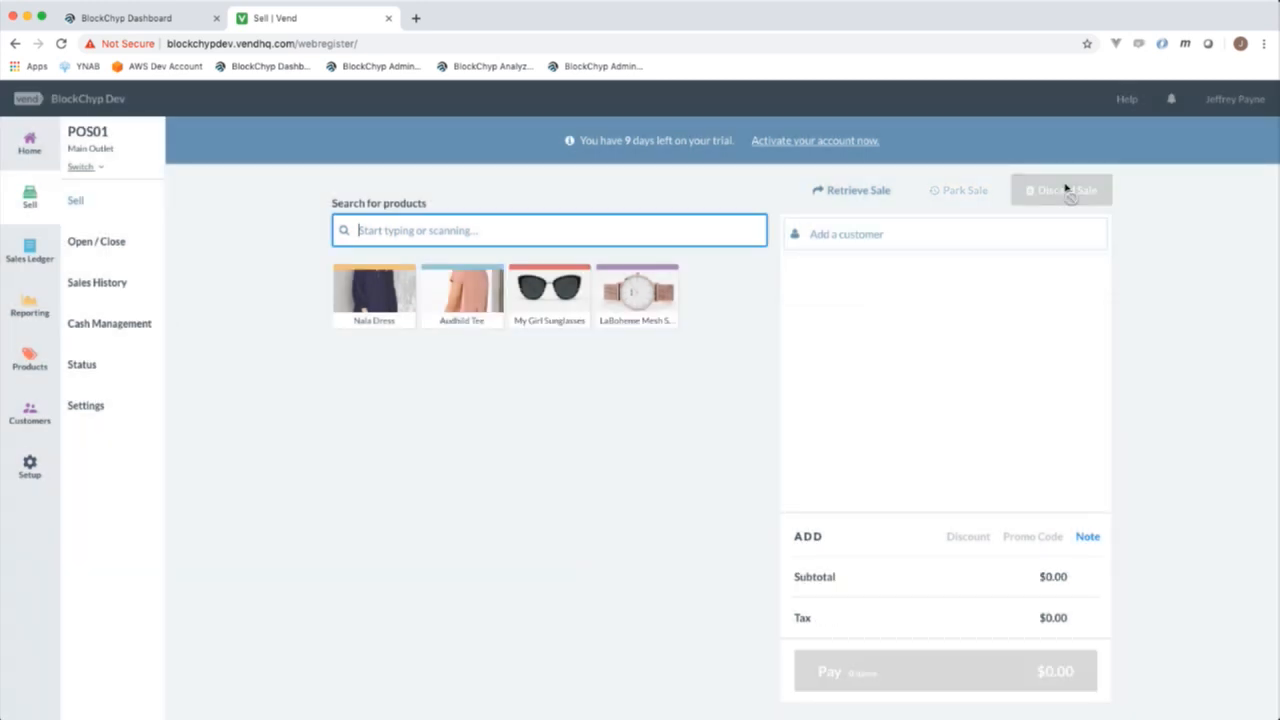
{"action": "left_click", "coordinate": [550, 318]}
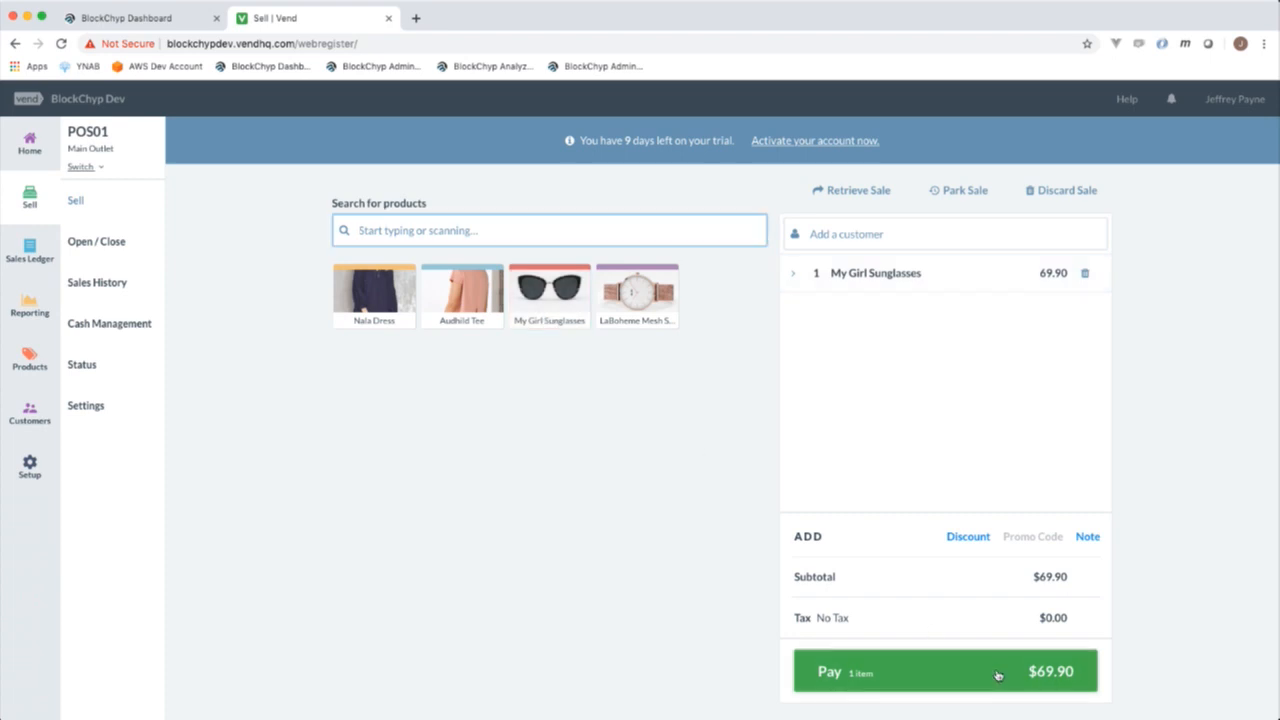
{"action": "left_click", "coordinate": [997, 676]}
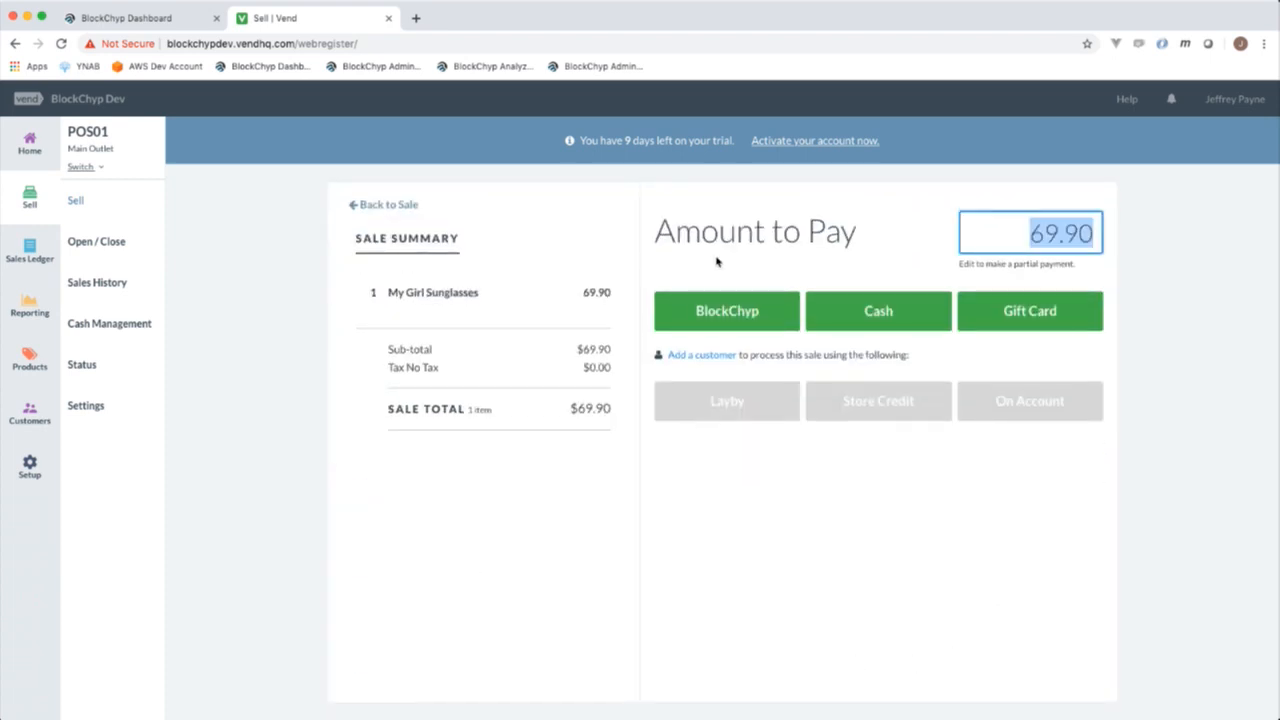
{"action": "left_click", "coordinate": [694, 300]}
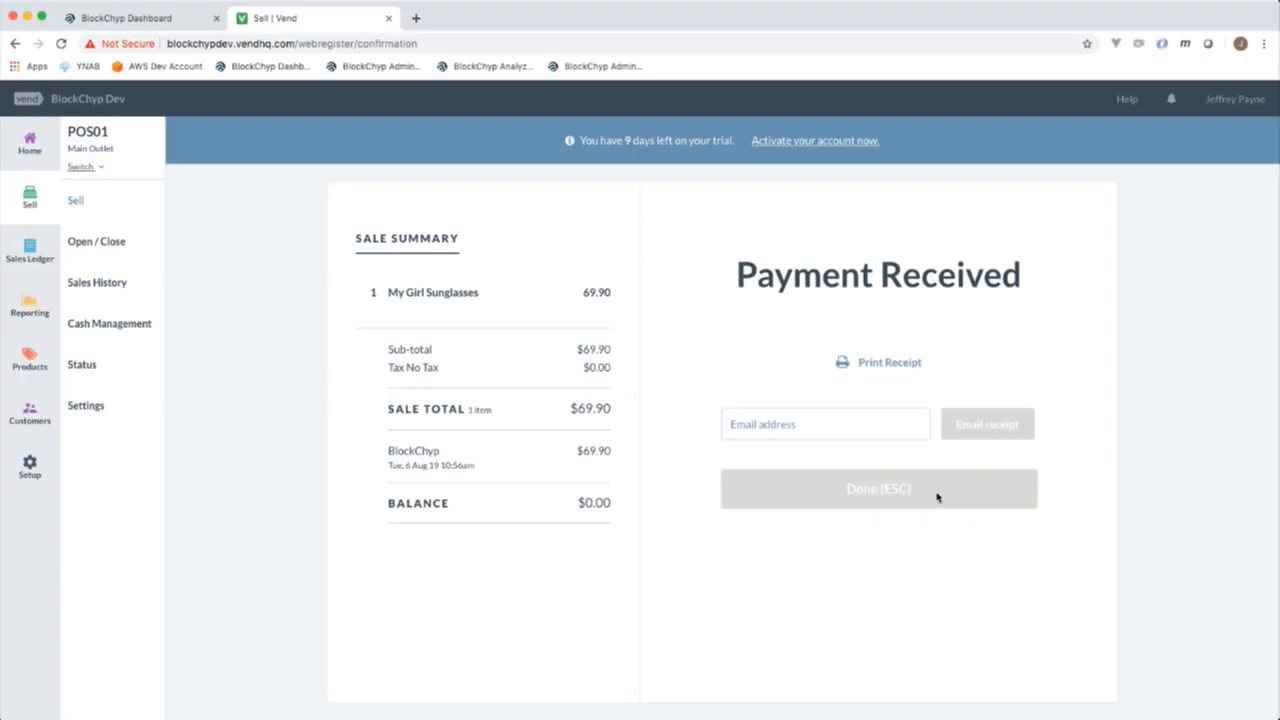
{"action": "left_click", "coordinate": [932, 492]}
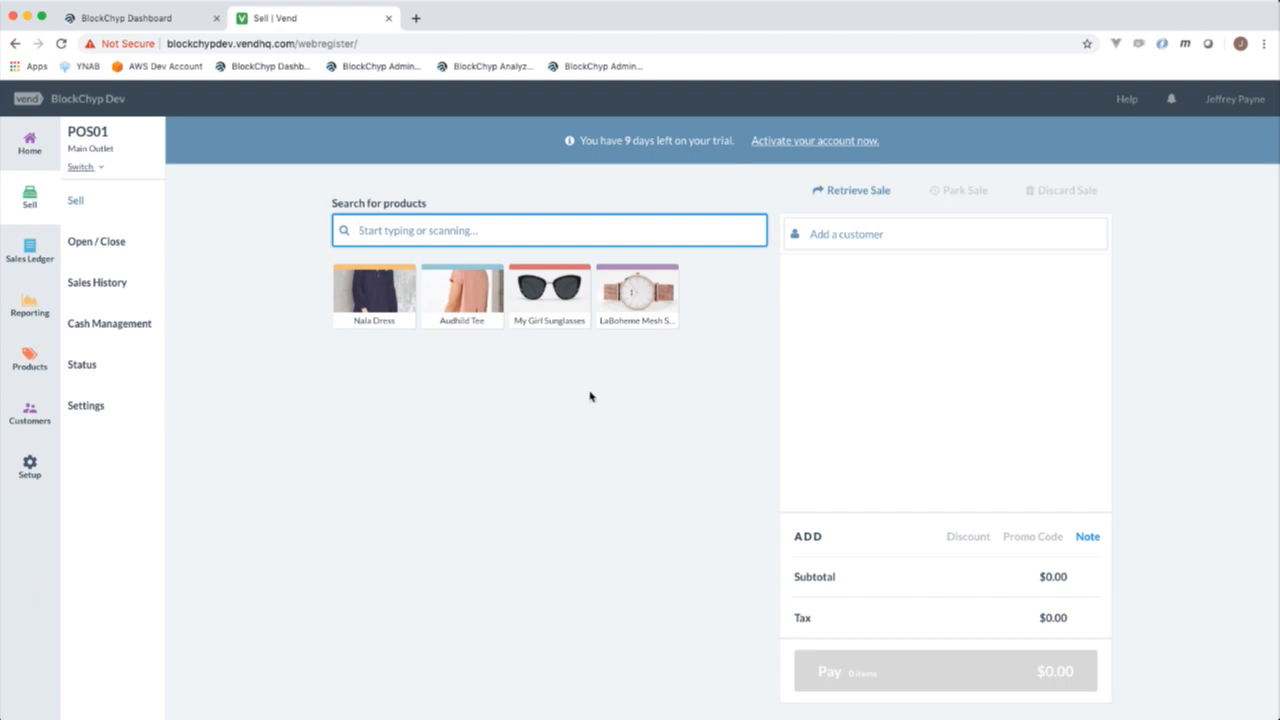
Sell one LaBoheme Mesh Strap Watch in Silver, charging the full amount through BlockChyp.
{"action": "left_click", "coordinate": [643, 304]}
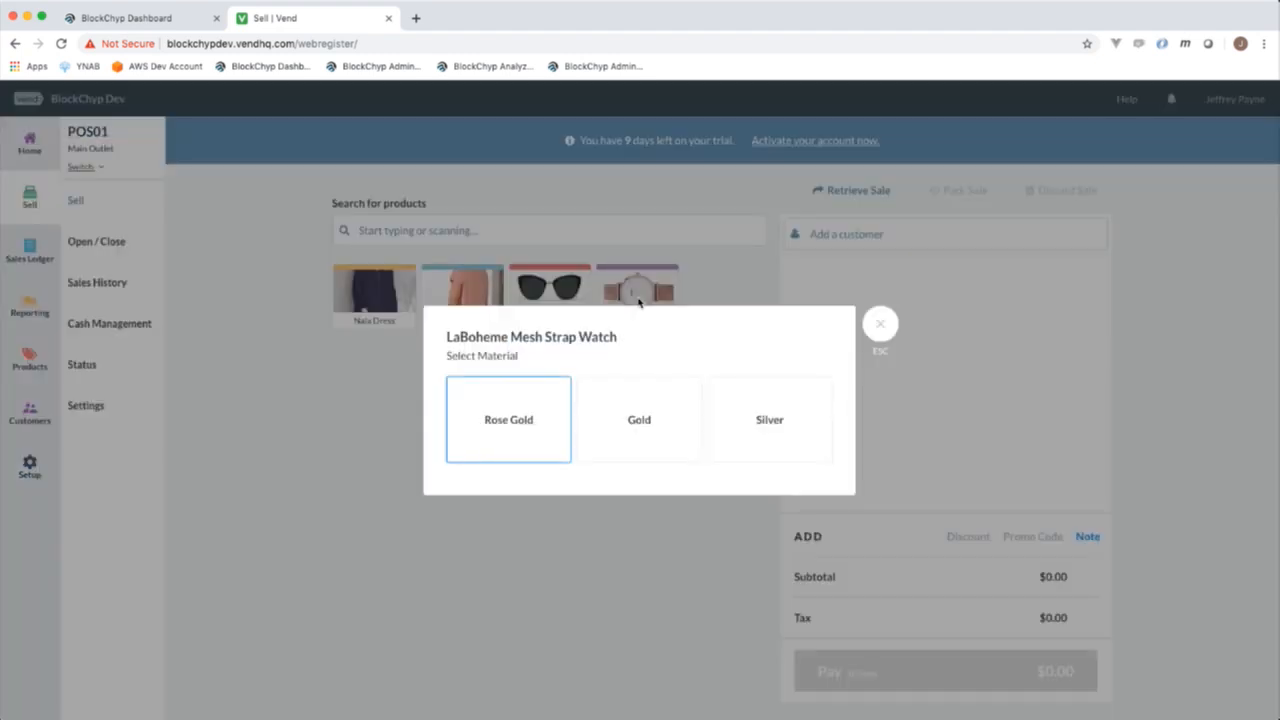
{"action": "left_click", "coordinate": [770, 422]}
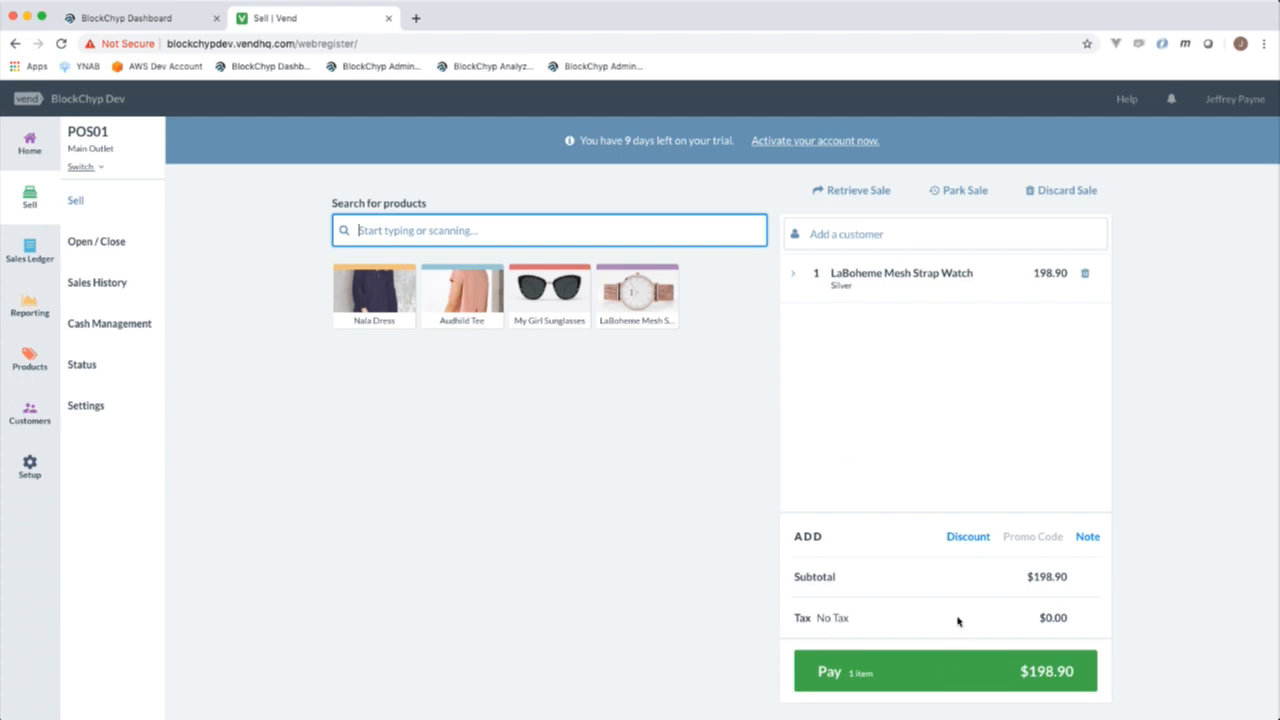
{"action": "left_click", "coordinate": [950, 672]}
{"action": "left_click", "coordinate": [765, 305]}
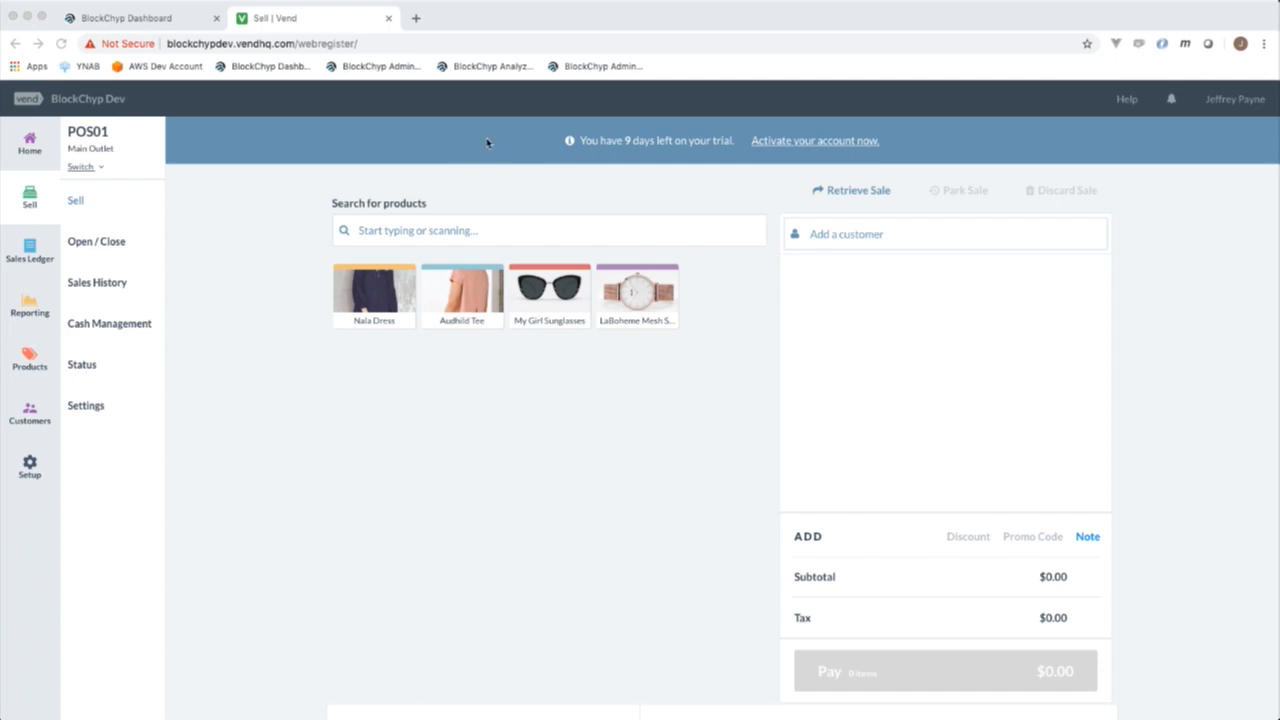
{"action": "left_click", "coordinate": [443, 388]}
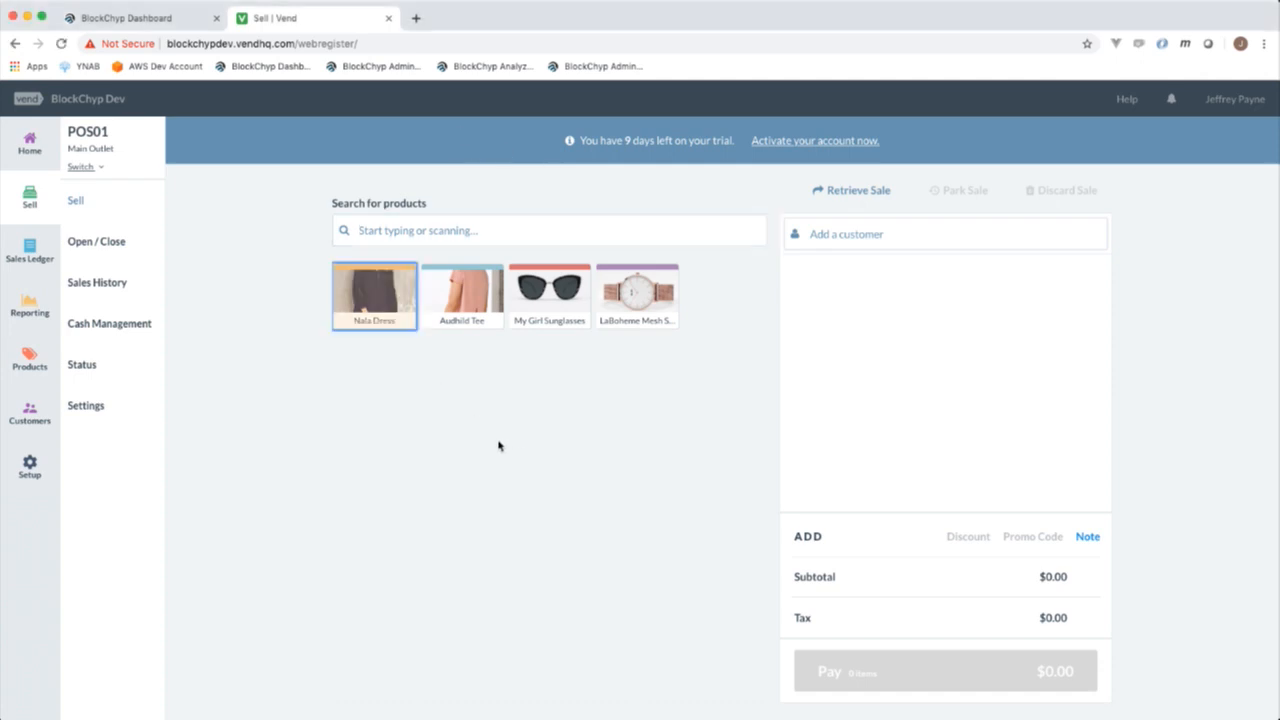
Ring up another single My Girl Sunglasses and take the full payment through BlockChyp.
{"action": "left_click", "coordinate": [551, 298]}
{"action": "left_click", "coordinate": [980, 678]}
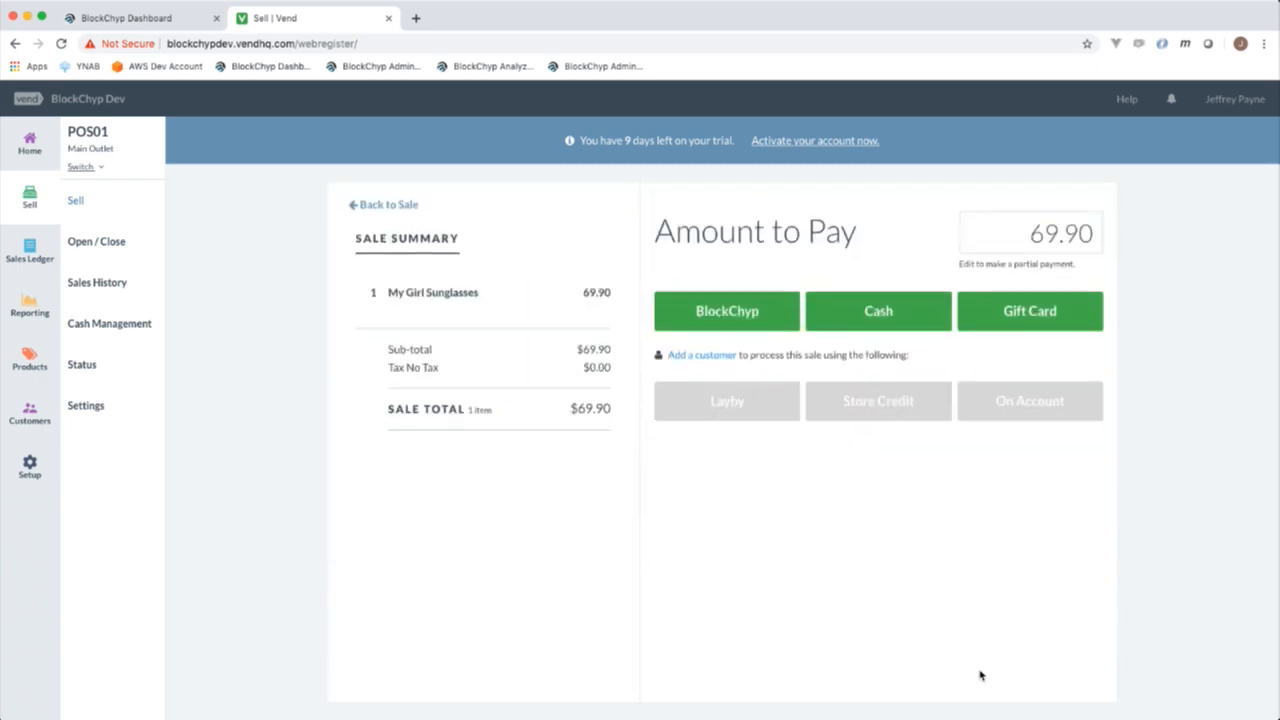
{"action": "left_click", "coordinate": [745, 311]}
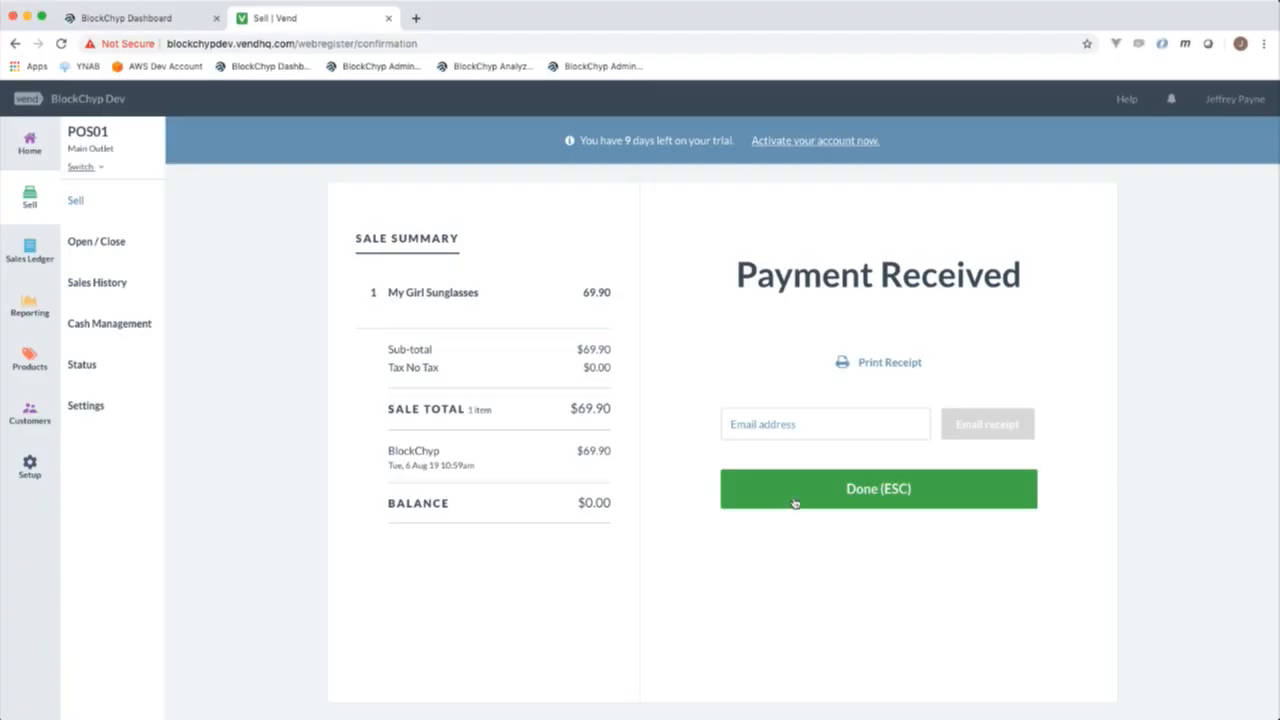
Close the completed sale and open the details of the most recent My Girl Sunglasses sale in the sales history.
{"action": "left_click", "coordinate": [895, 489]}
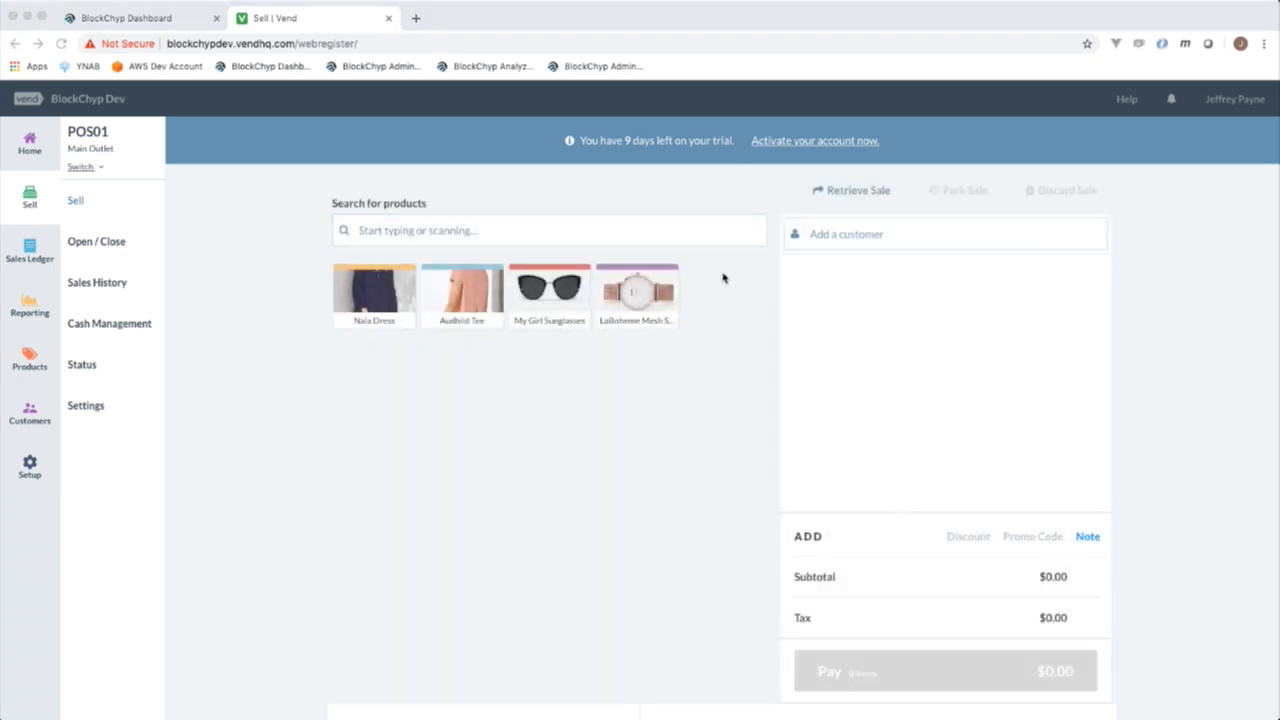
{"action": "left_click", "coordinate": [465, 135]}
{"action": "left_click", "coordinate": [104, 289]}
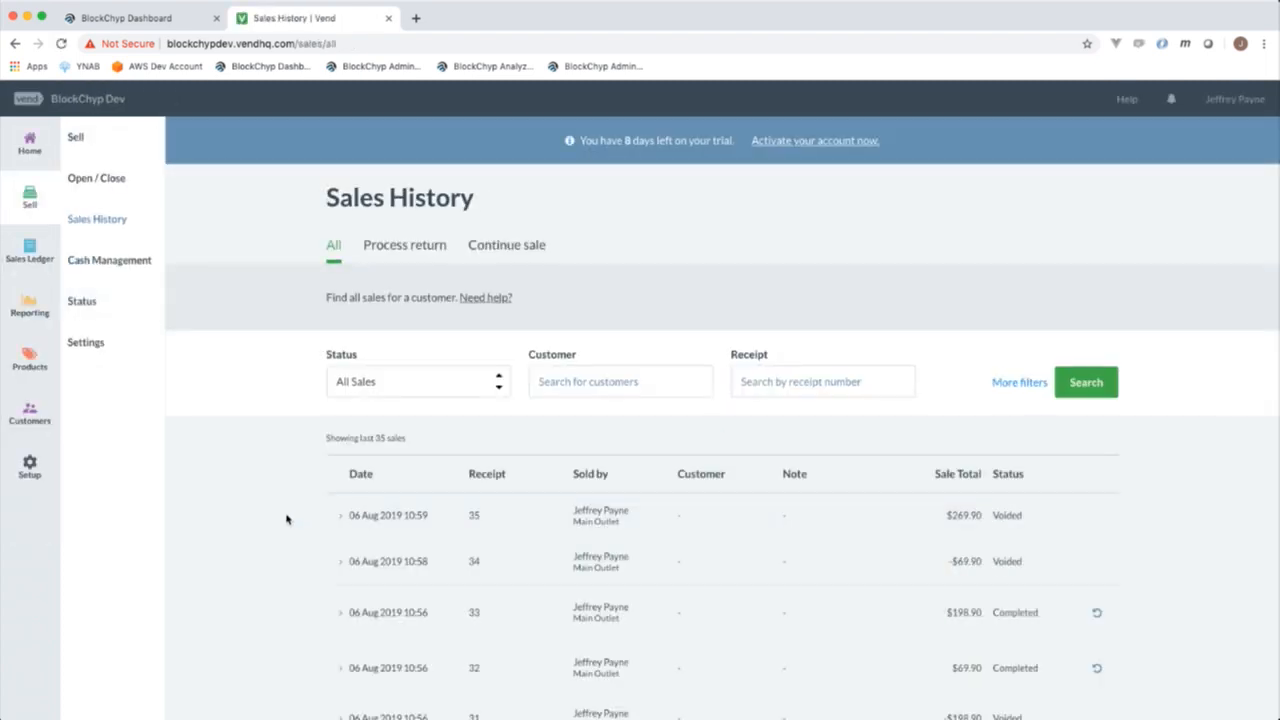
{"action": "left_click", "coordinate": [100, 220]}
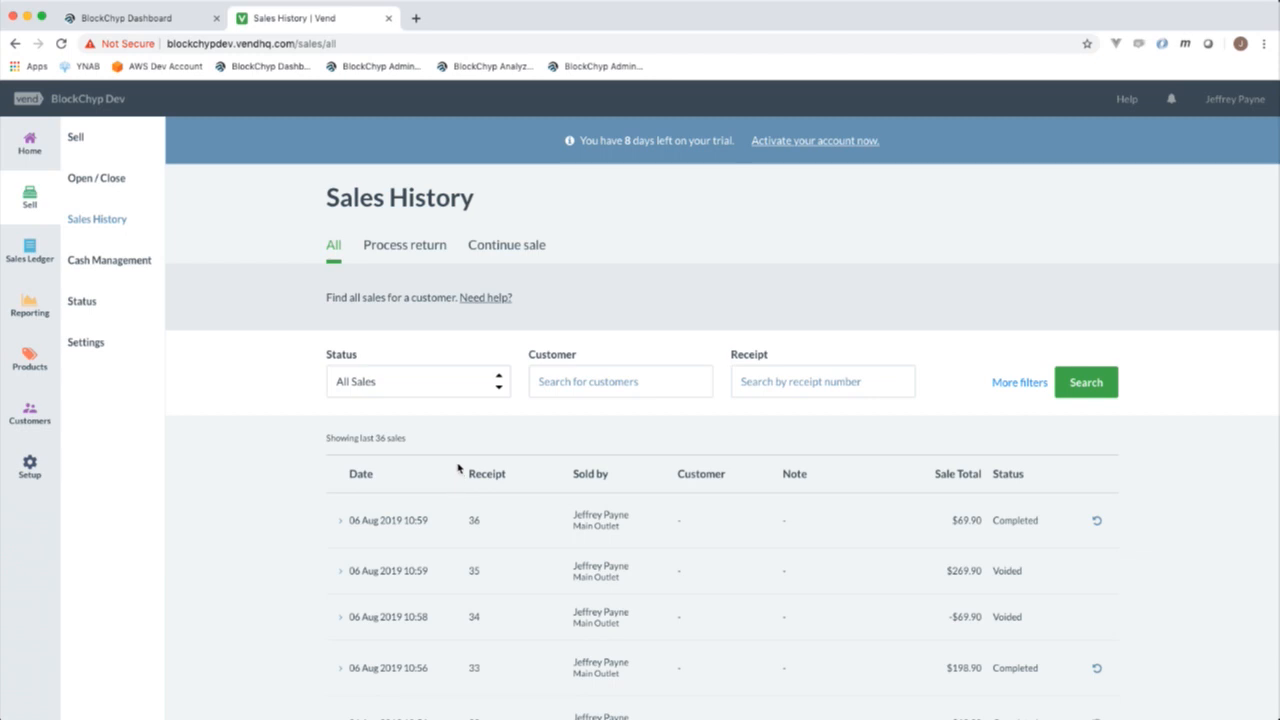
{"action": "left_click", "coordinate": [420, 523]}
{"action": "scroll", "coordinate": [280, 490], "scroll_direction": "down", "scroll_amount": 3}
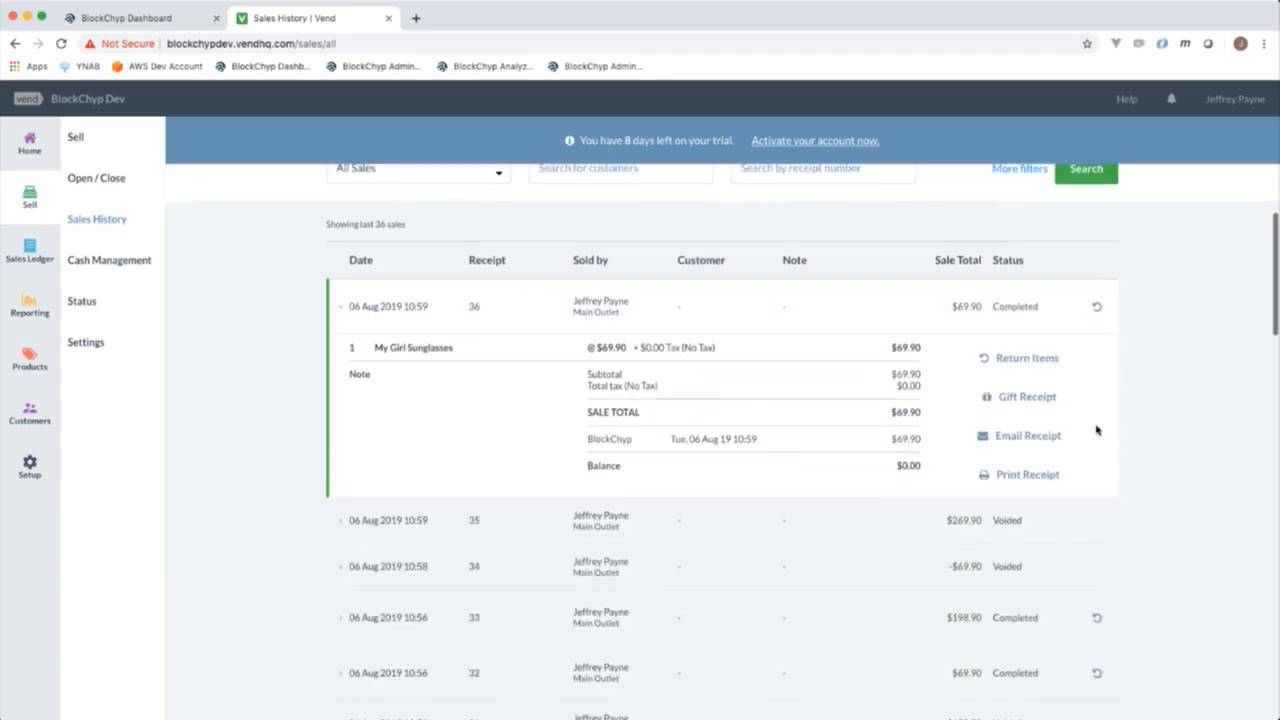
Return the My Girl Sunglasses from that sale, refunding the full amount of 69.90 through BlockChyp.
{"action": "left_click", "coordinate": [1048, 355]}
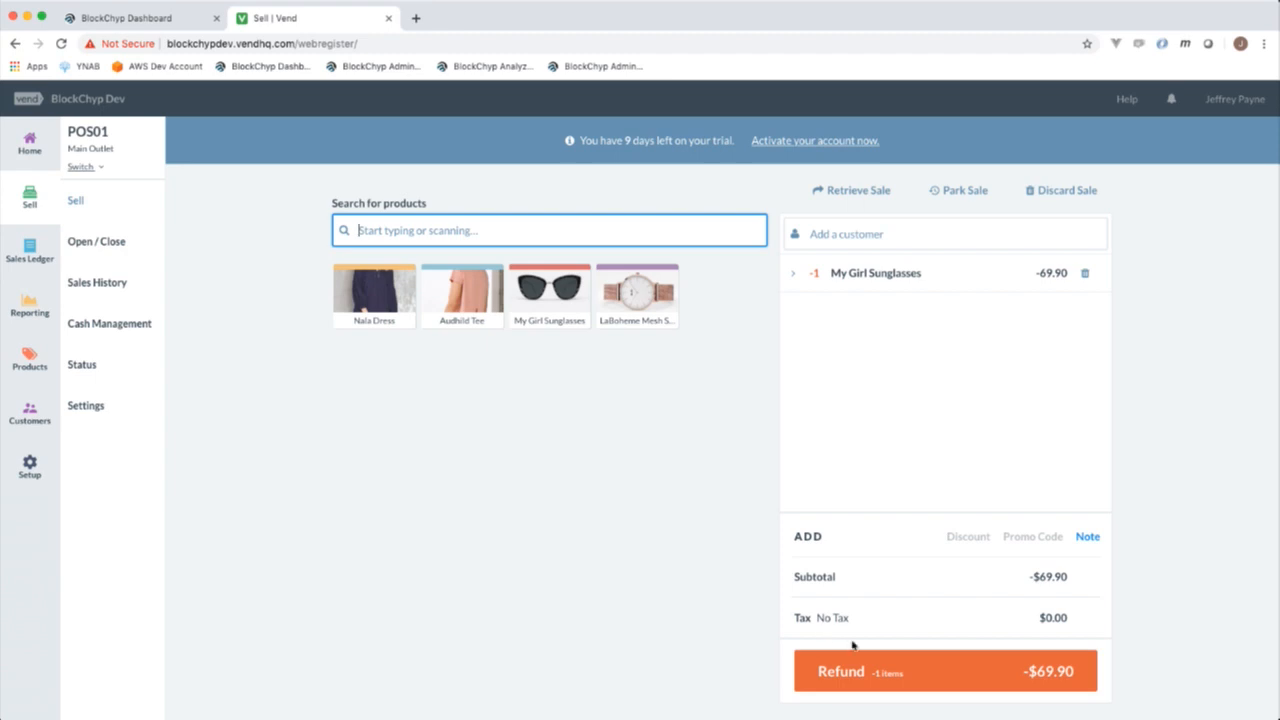
{"action": "left_click", "coordinate": [918, 676]}
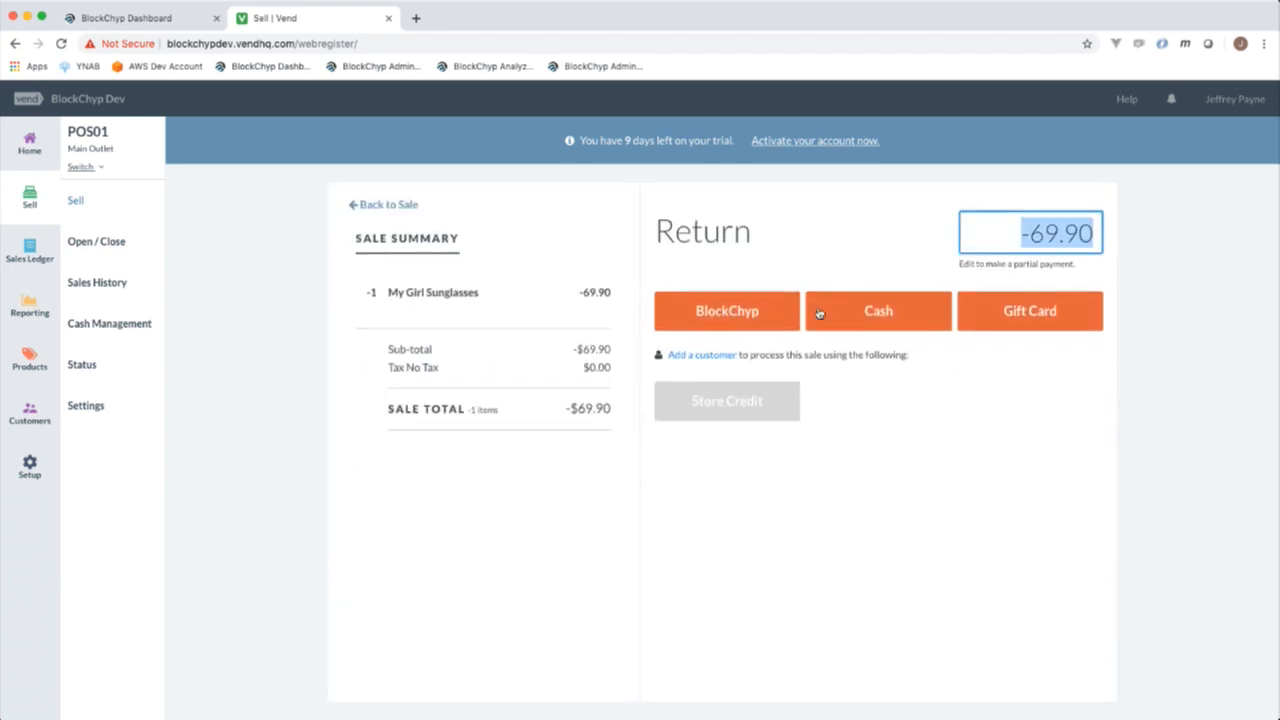
{"action": "left_click", "coordinate": [763, 316]}
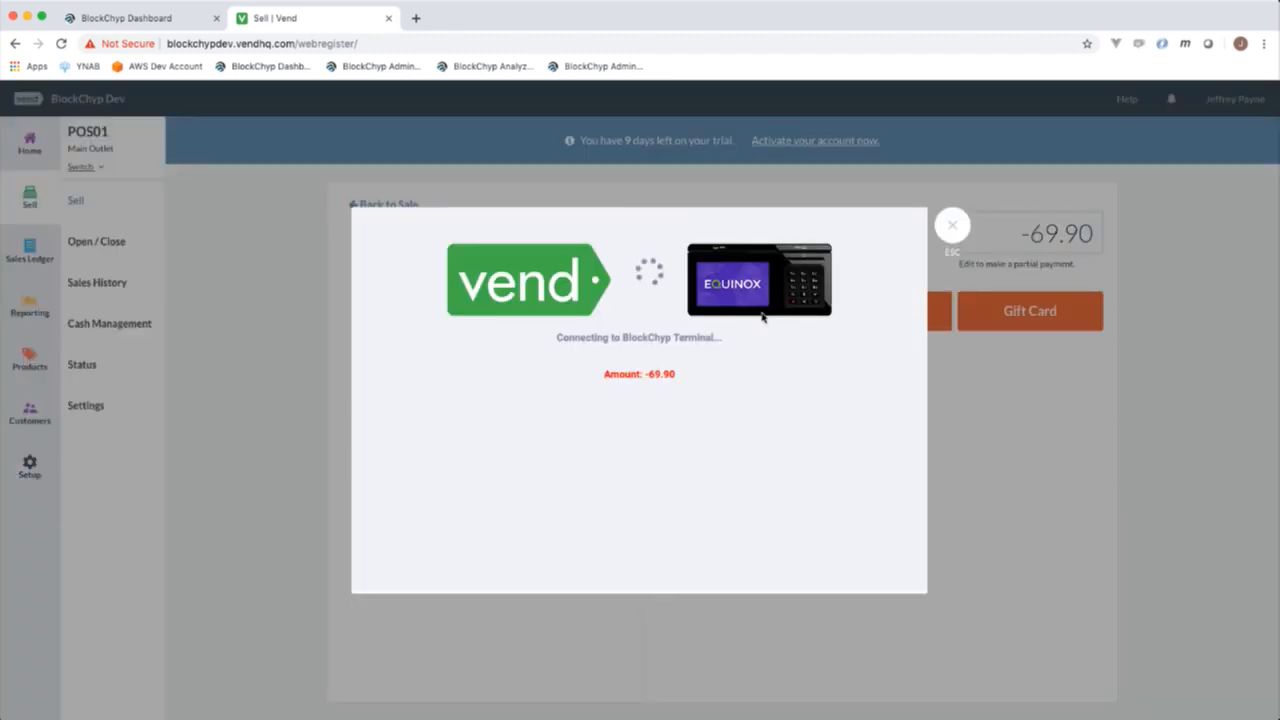